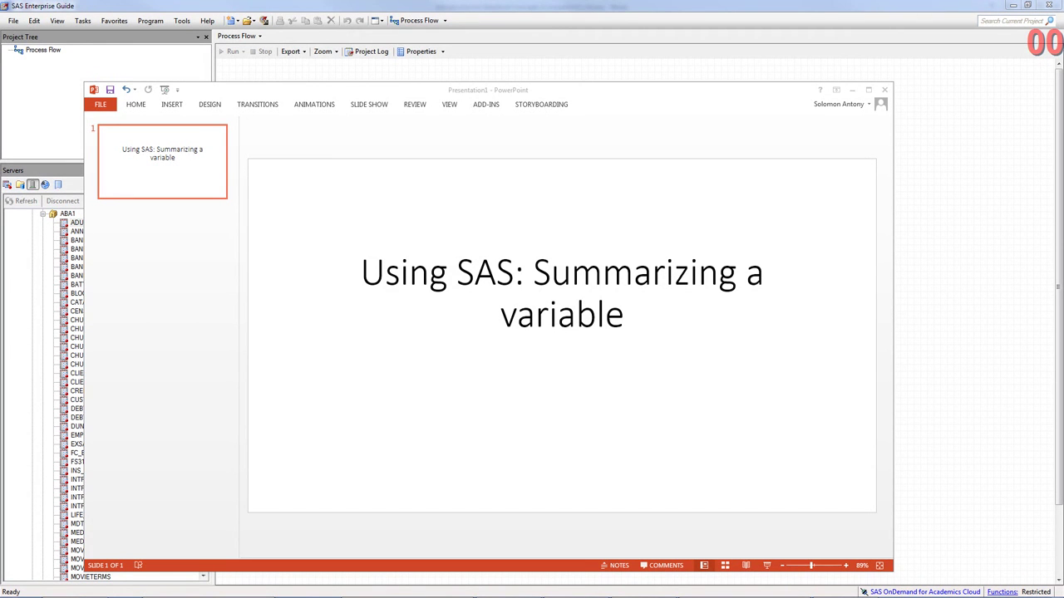
# Switch to SAS Enterprise Guide, open the ADULT data set from the ABA1 library and start a Summary Statistics task on it.
pyautogui.moveTo(574, 595)
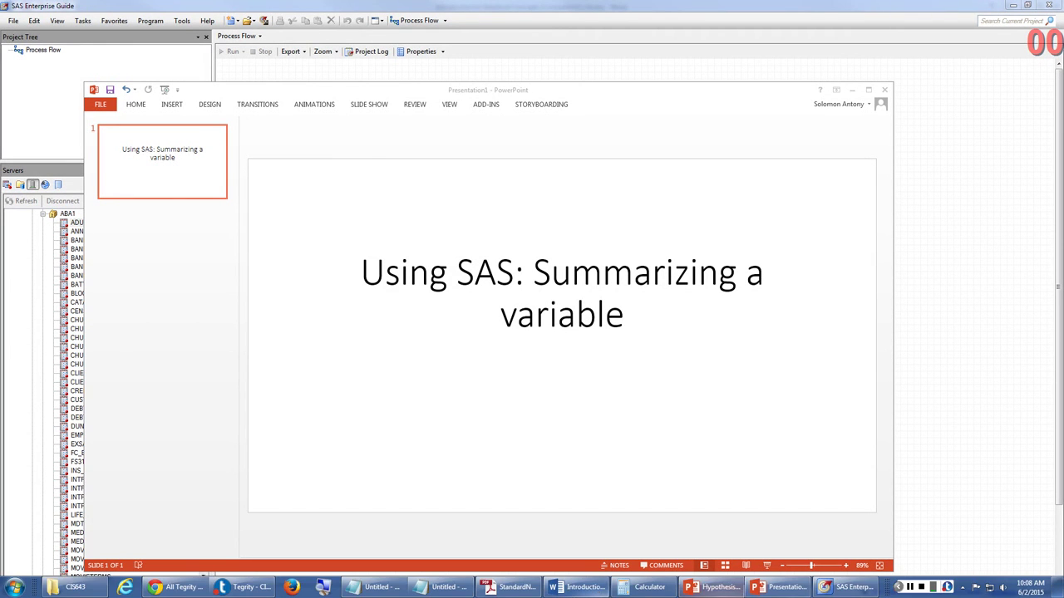
pyautogui.click(825, 588)
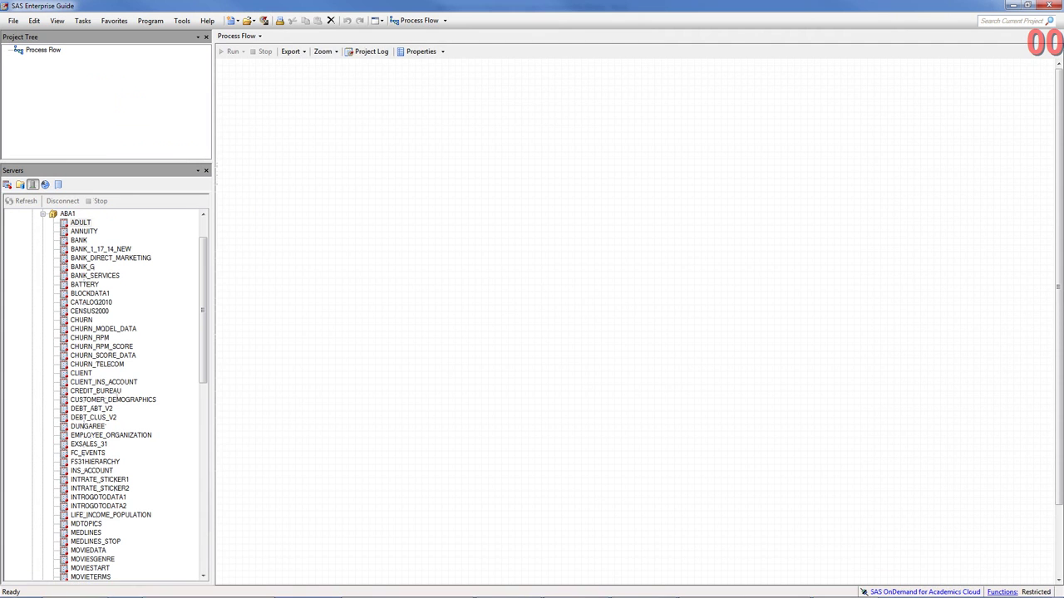
pyautogui.doubleClick(81, 223)
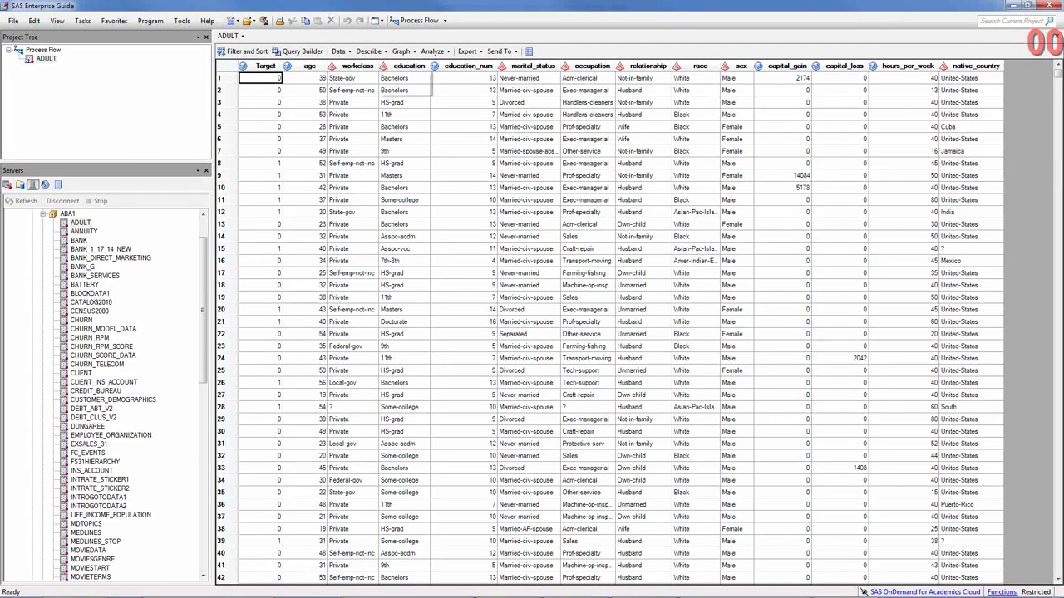
pyautogui.click(370, 52)
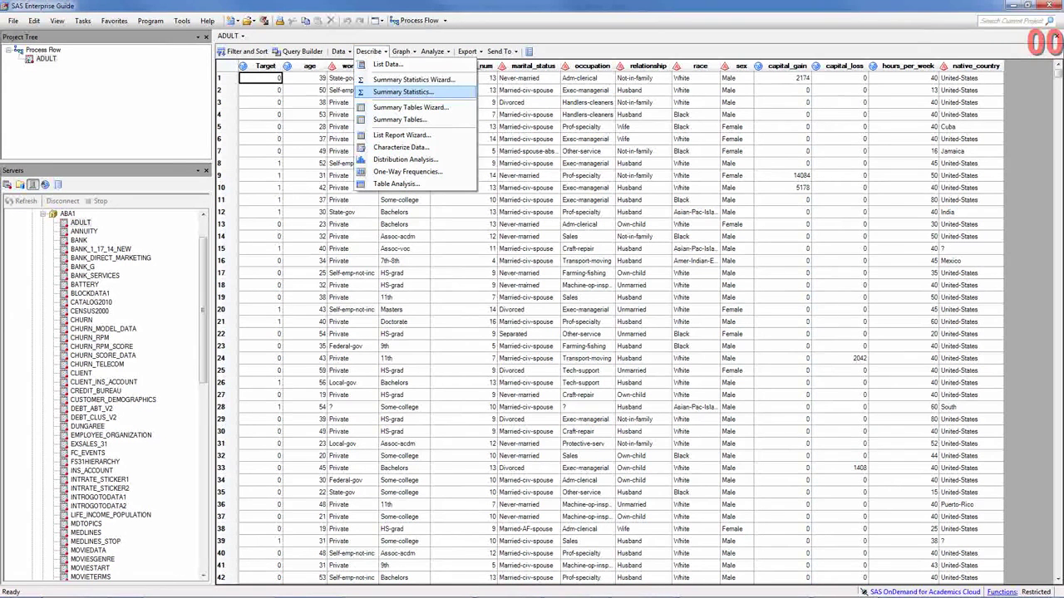
pyautogui.click(403, 91)
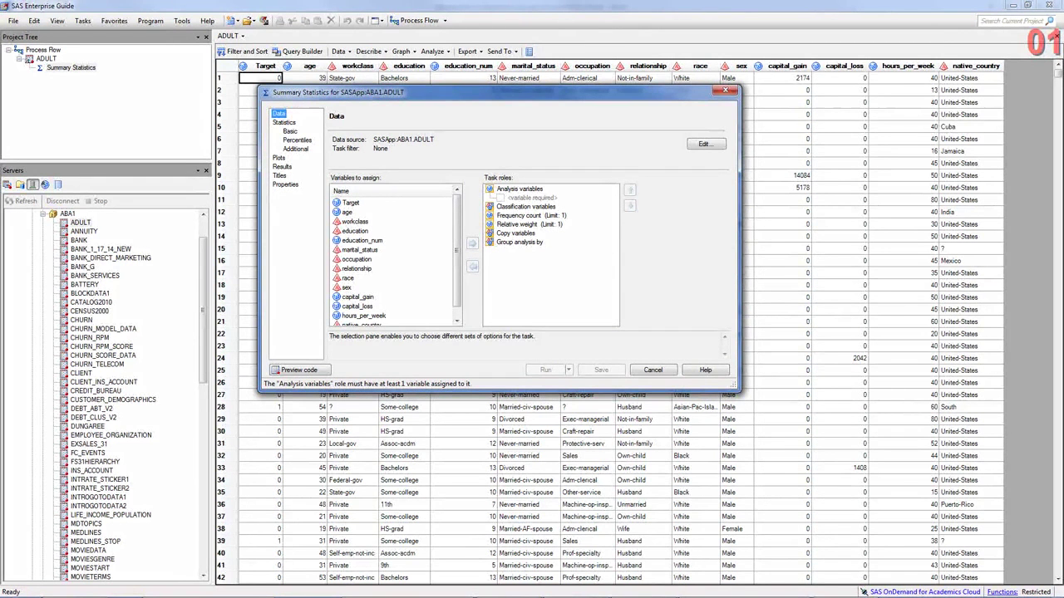
# Look through the task's statistics, percentiles, plots, results, titles and properties settings, and return to the data settings.
pyautogui.click(284, 122)
pyautogui.click(297, 139)
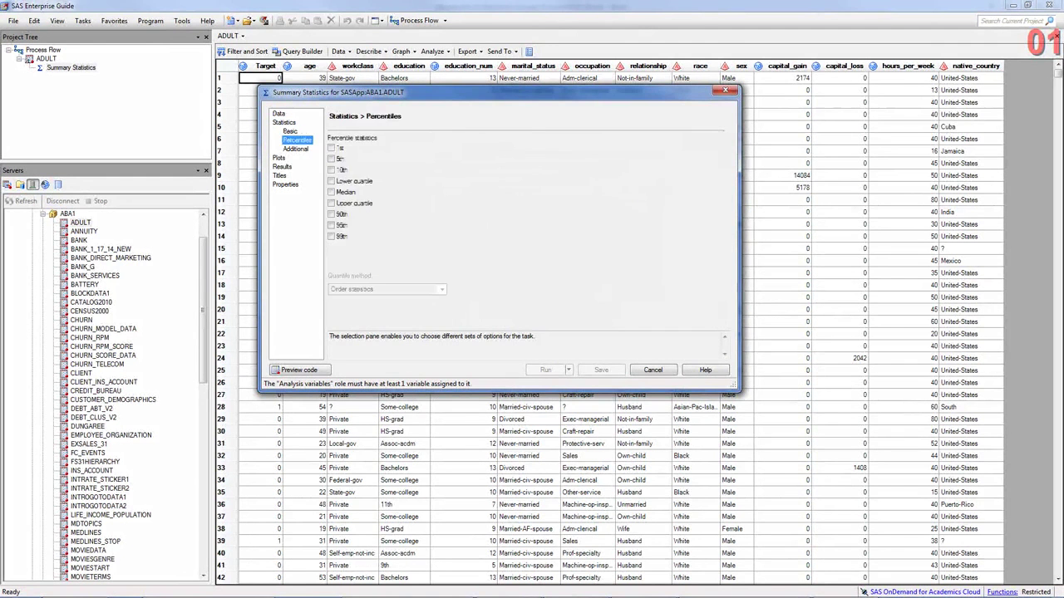
pyautogui.click(278, 157)
pyautogui.click(281, 167)
pyautogui.click(279, 175)
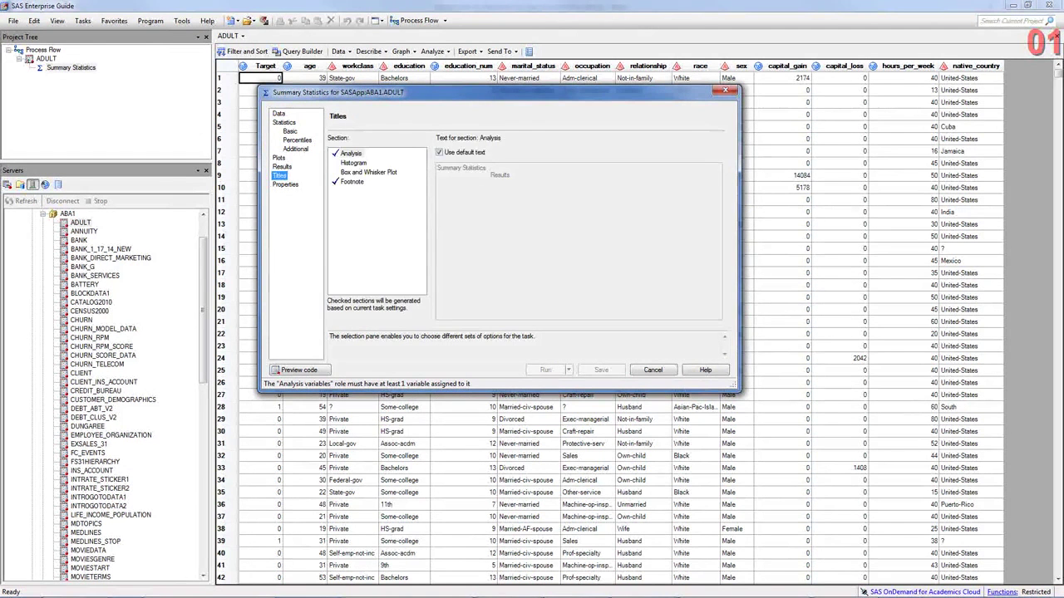
pyautogui.click(285, 183)
pyautogui.click(278, 113)
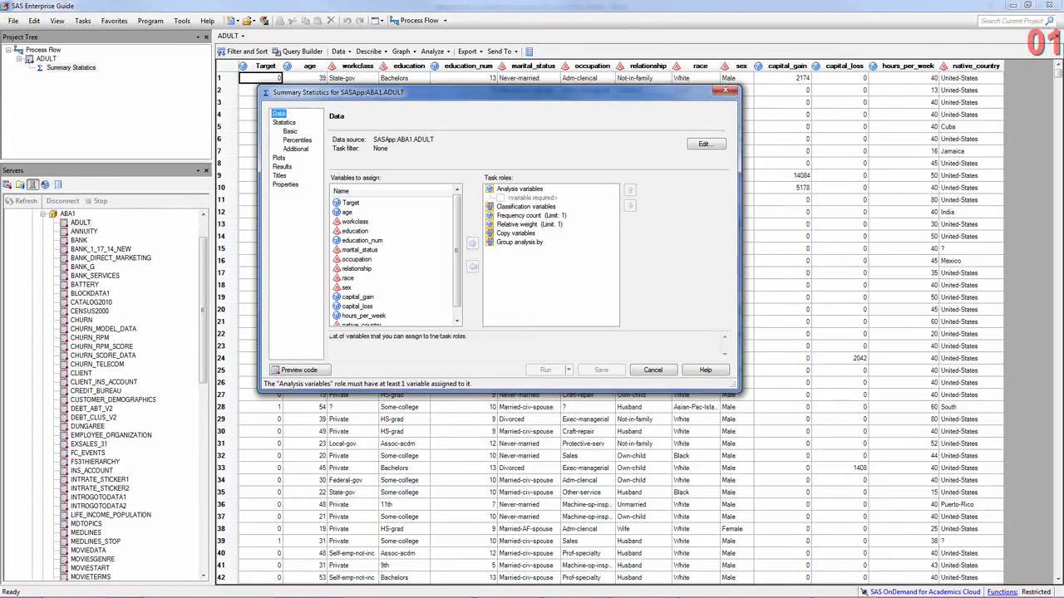
# Assign the age variable to the analysis variables role.
pyautogui.click(347, 212)
pyautogui.click(471, 243)
pyautogui.click(516, 251)
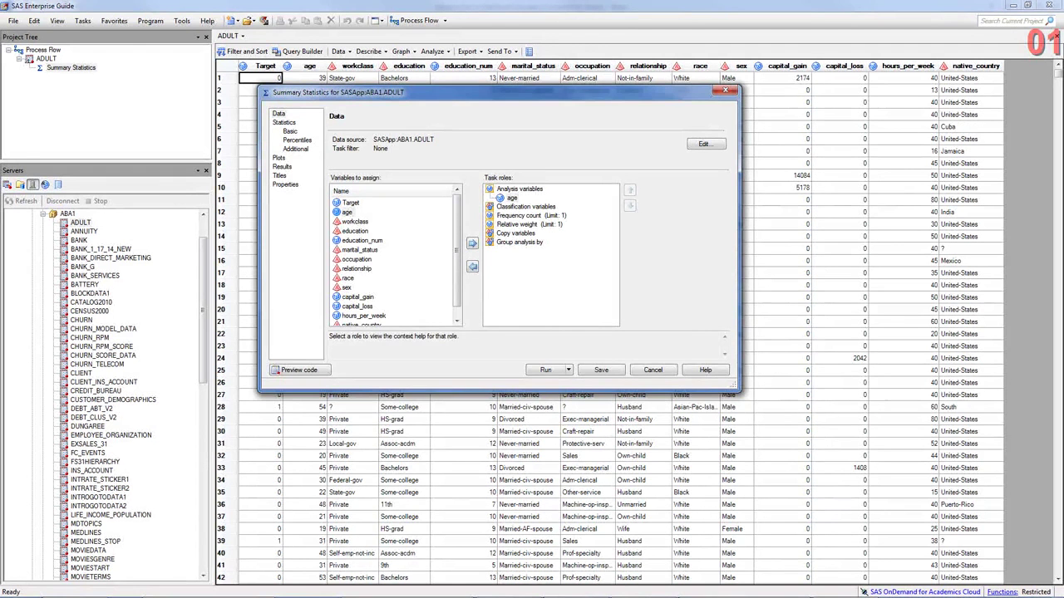
# Assign education and marital_status, in that order, as the variables to group the analysis by.
pyautogui.moveTo(499, 92); pyautogui.dragTo(499, 118)
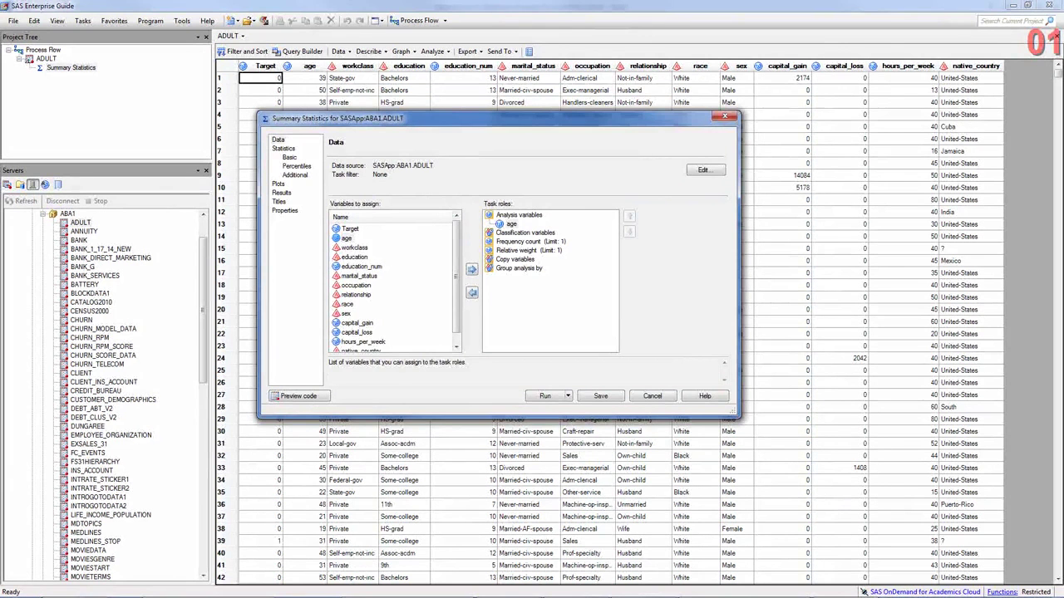
pyautogui.click(354, 257)
pyautogui.click(472, 269)
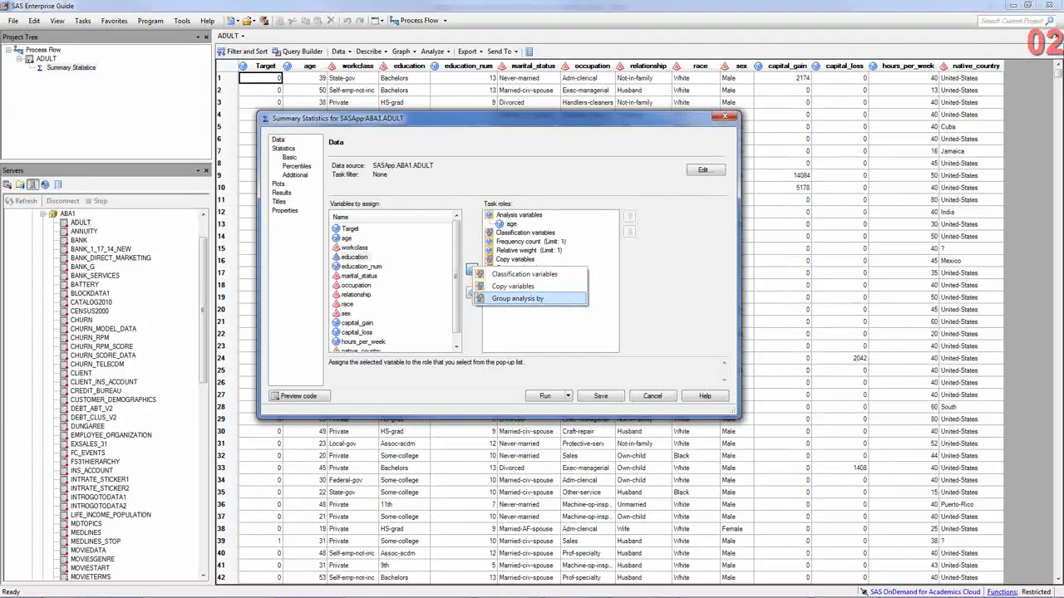
pyautogui.click(517, 298)
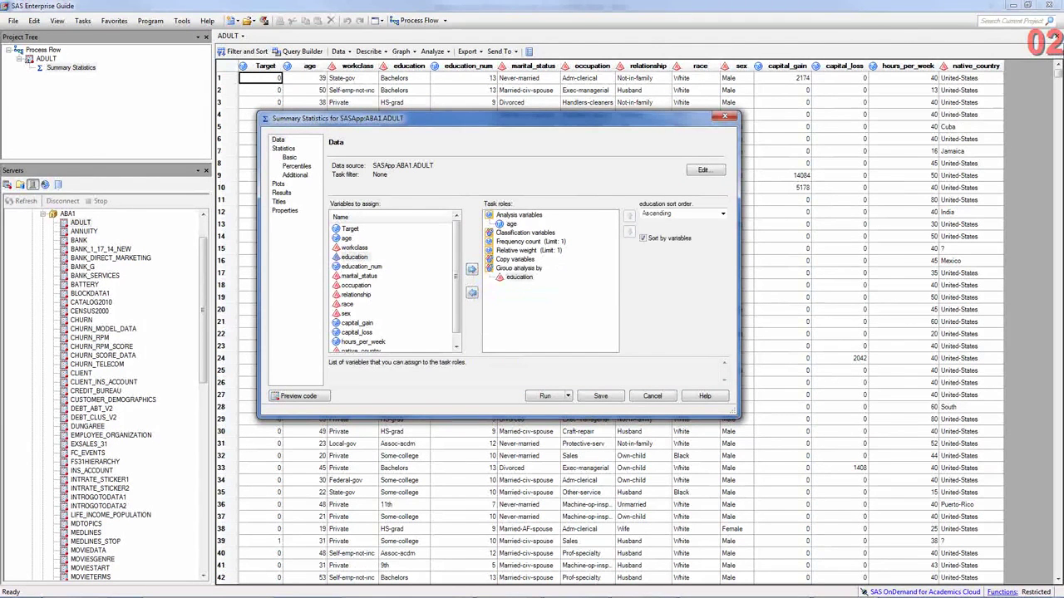
pyautogui.click(359, 276)
pyautogui.click(471, 269)
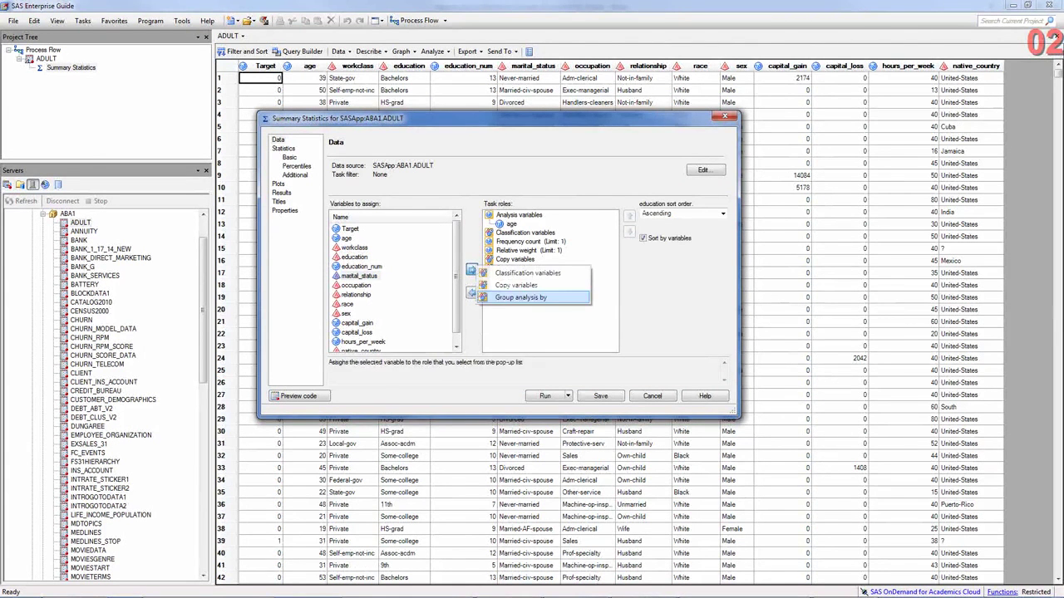
pyautogui.click(521, 296)
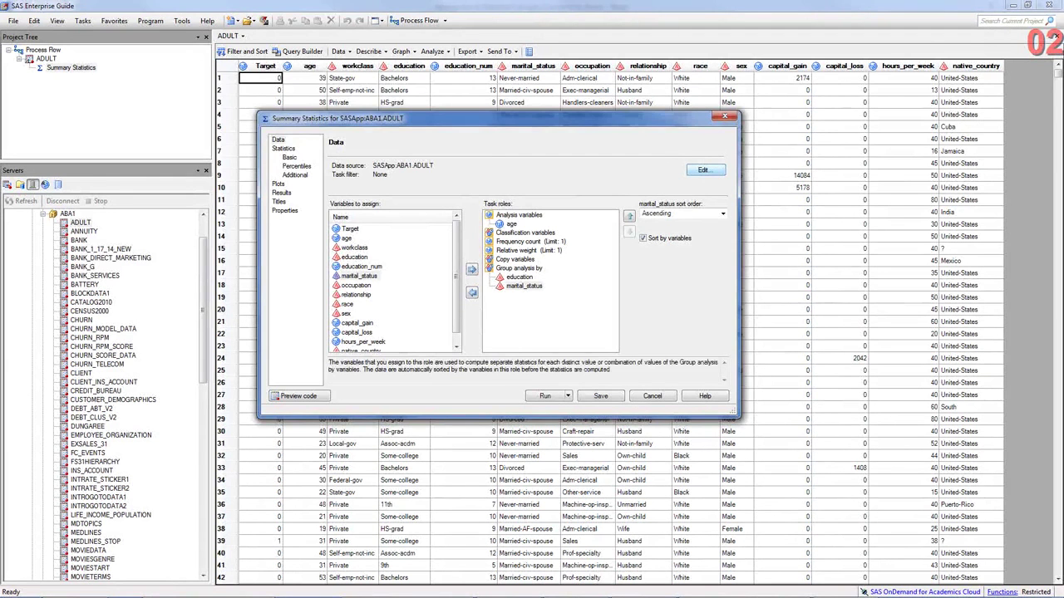
# Examine which variables are available for a task filter on the data source, leaving the filter undefined.
pyautogui.click(703, 170)
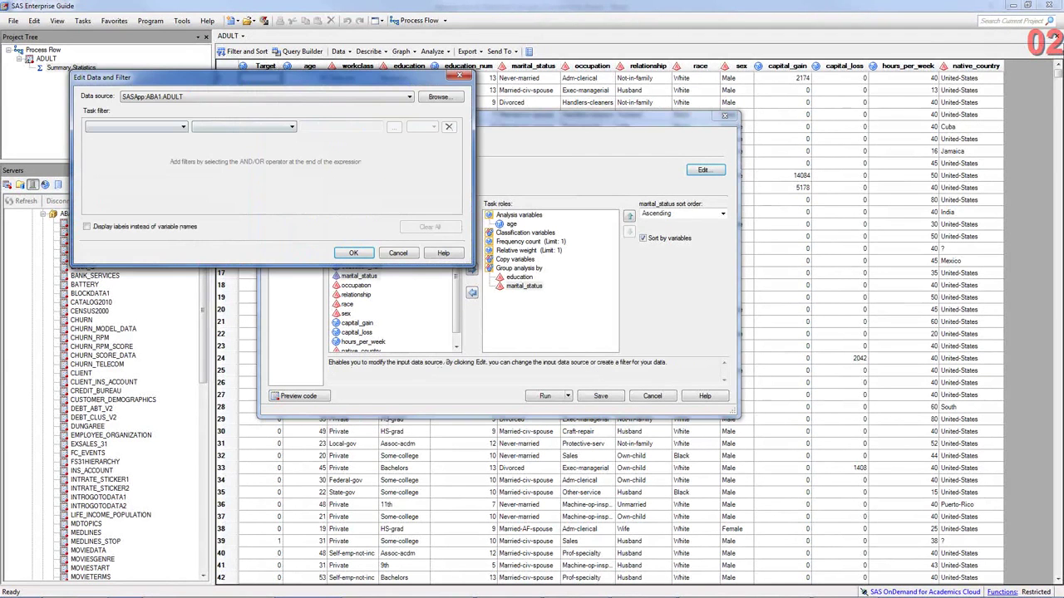
pyautogui.click(133, 126)
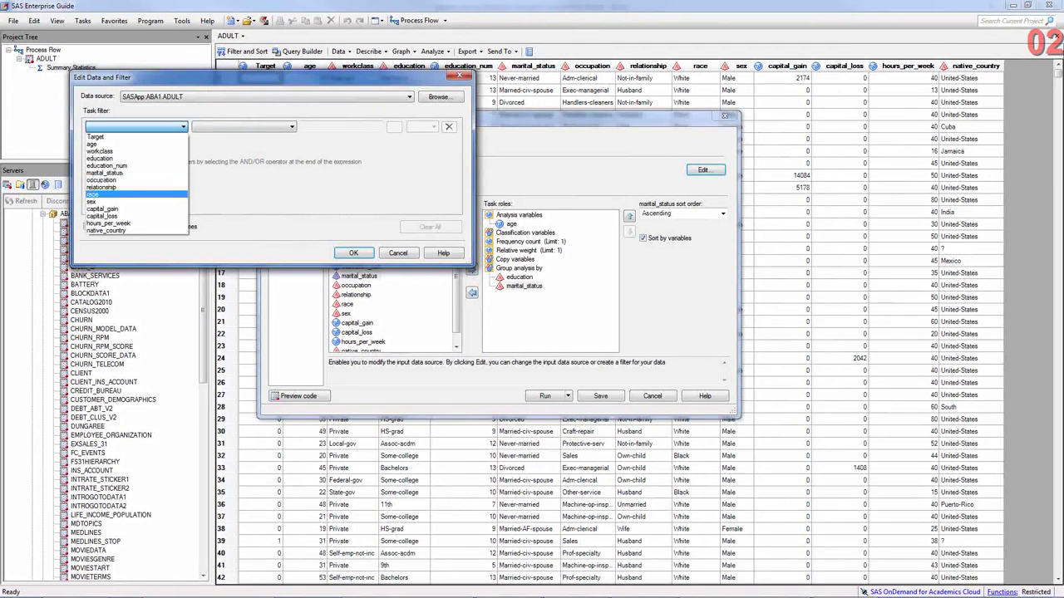
pyautogui.press('Escape')
pyautogui.press('Escape')
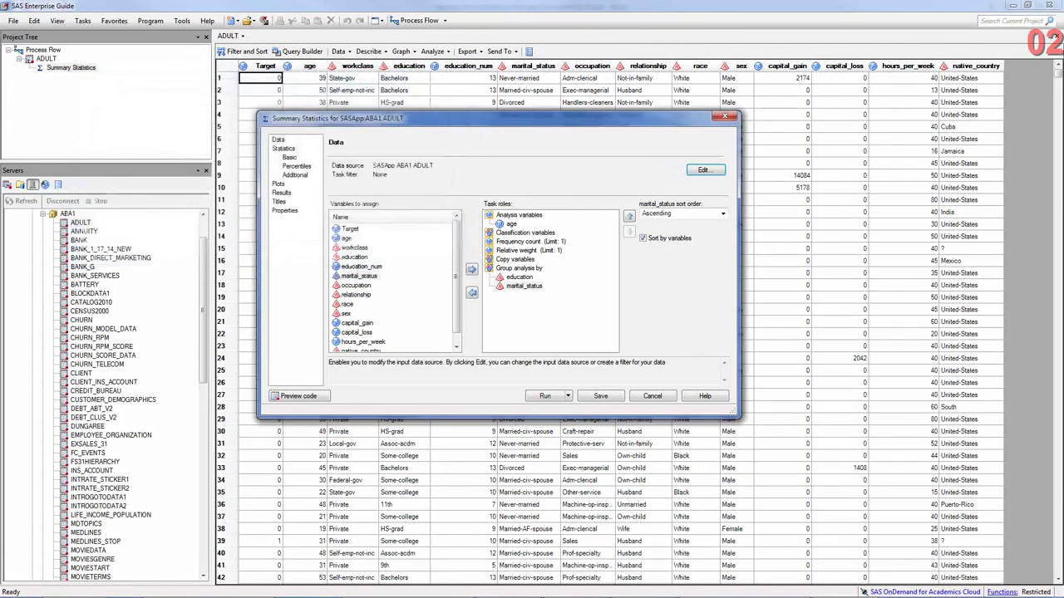
# Add mode and range to the basic statistics and the median to the percentile statistics.
pyautogui.click(289, 157)
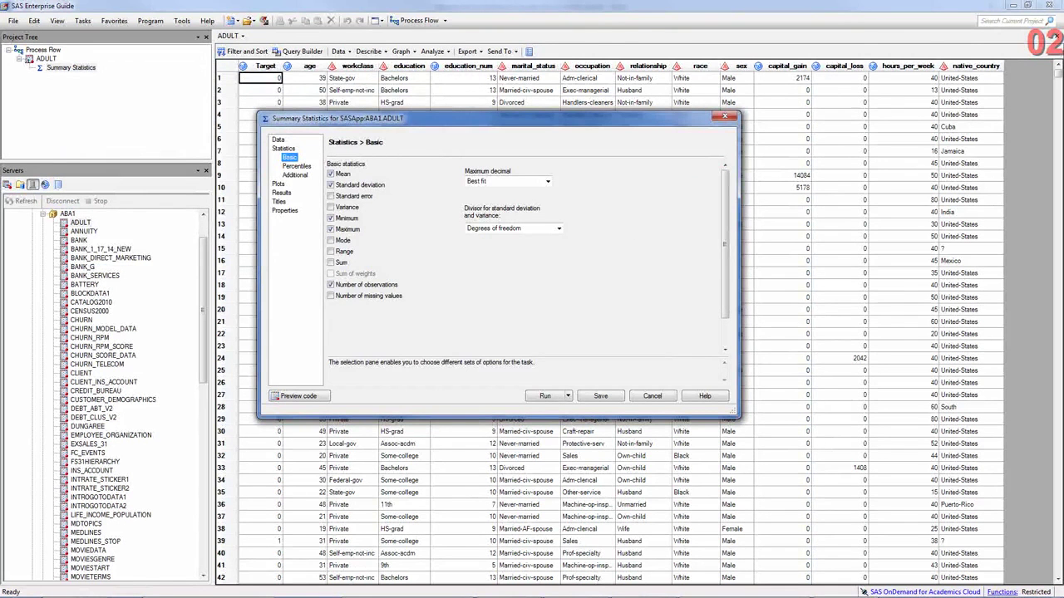
pyautogui.moveTo(342, 174)
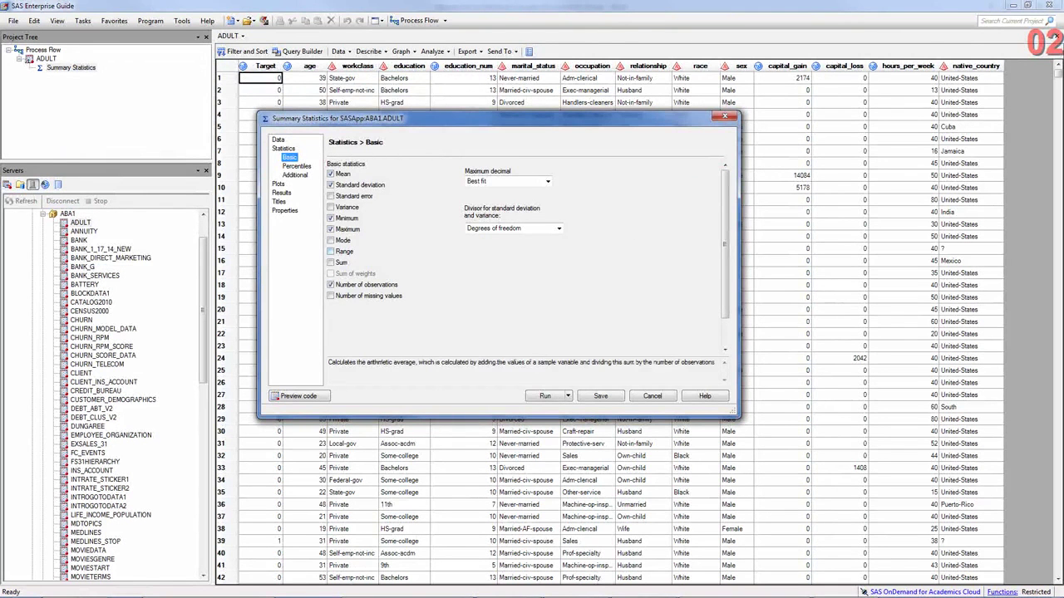
pyautogui.click(330, 241)
pyautogui.moveTo(333, 251)
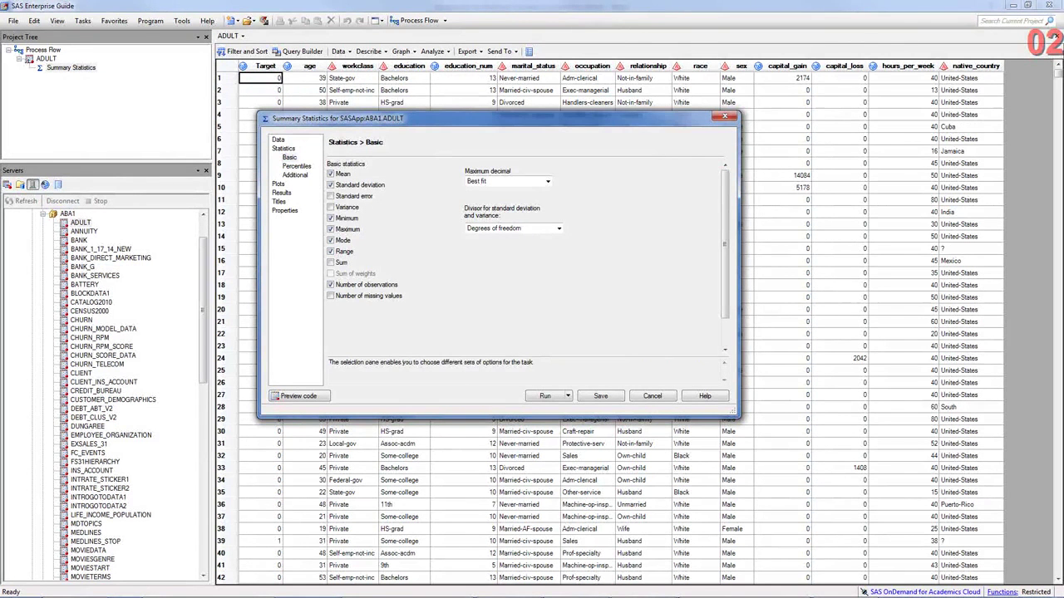
pyautogui.click(296, 166)
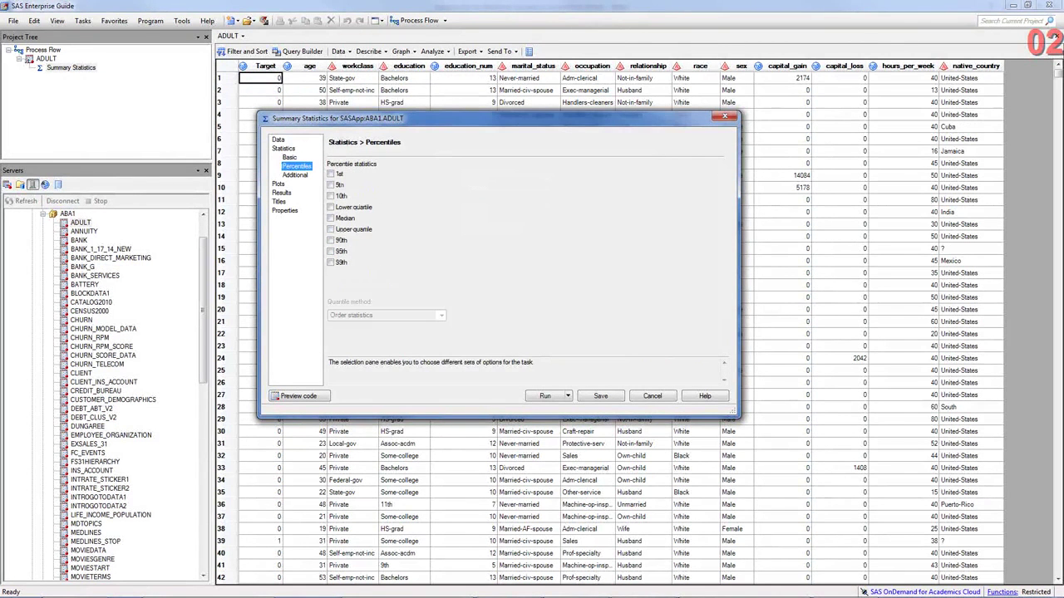
pyautogui.click(331, 217)
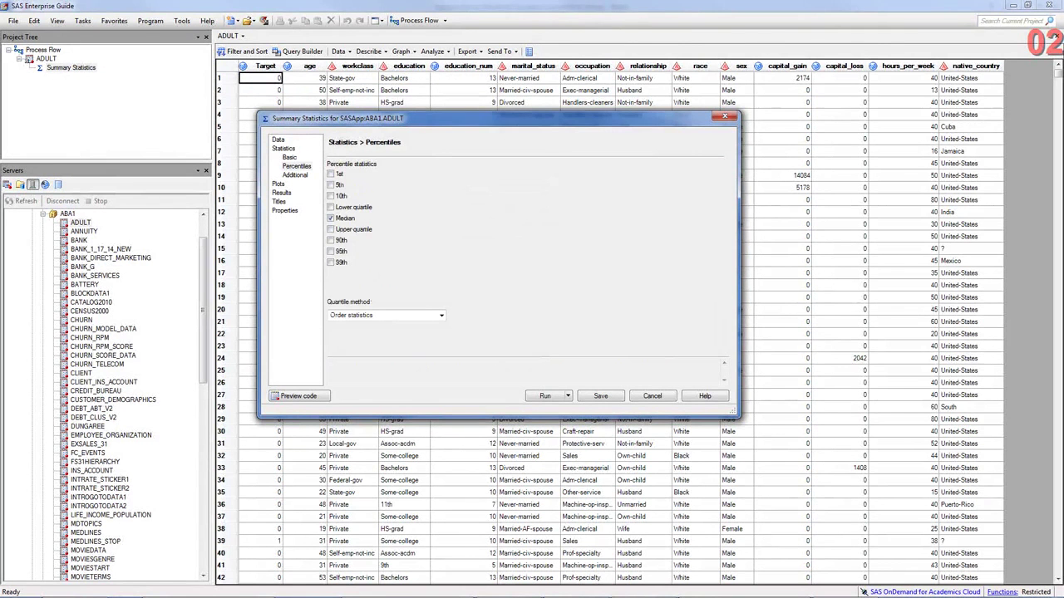
# Include a histogram among the generated plots and review the results, titles and properties settings.
pyautogui.click(278, 183)
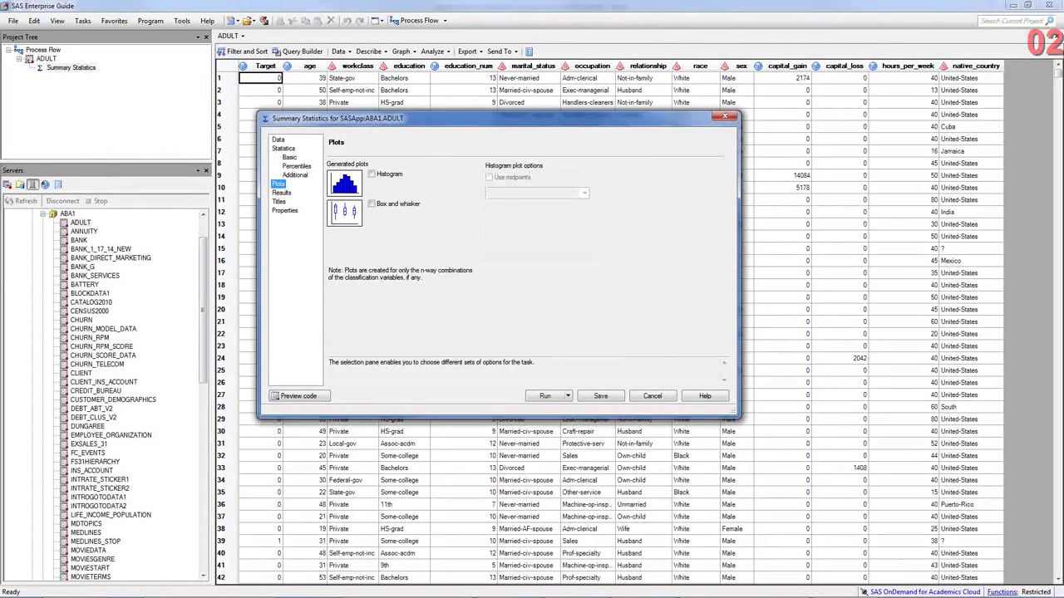
pyautogui.click(370, 174)
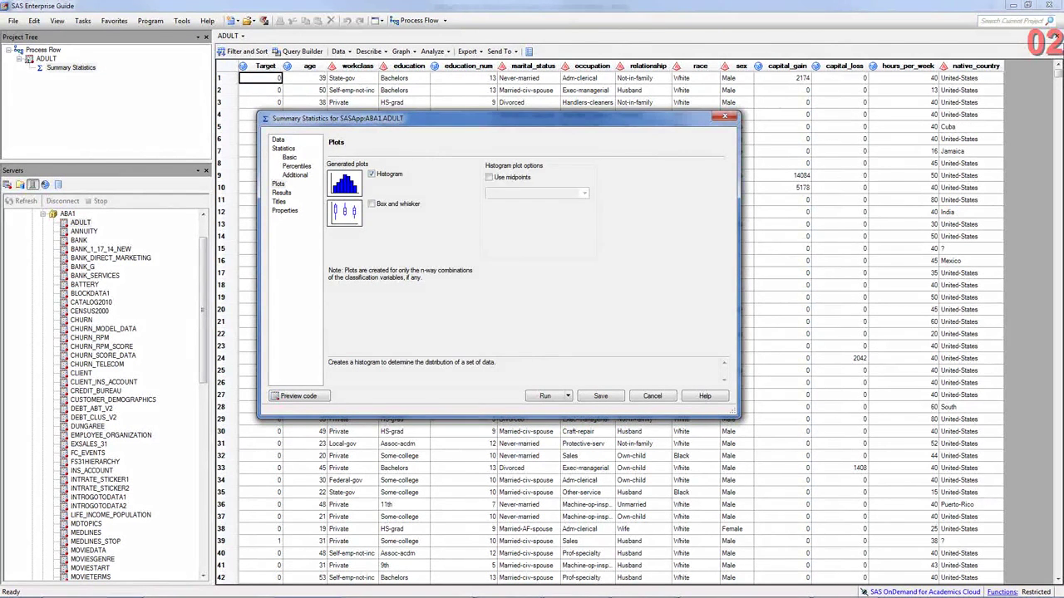
pyautogui.click(282, 193)
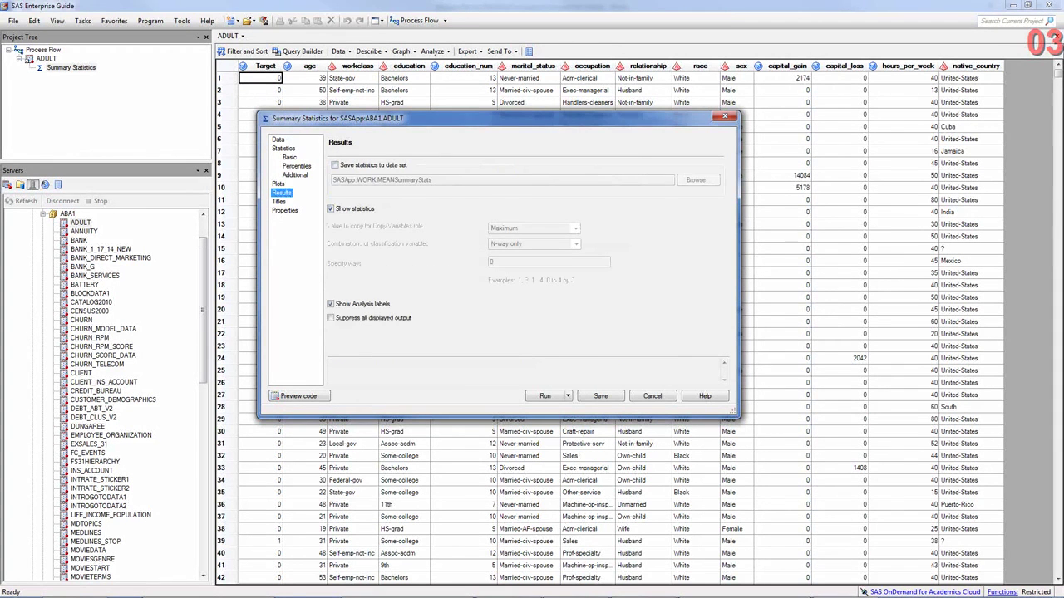
pyautogui.click(279, 202)
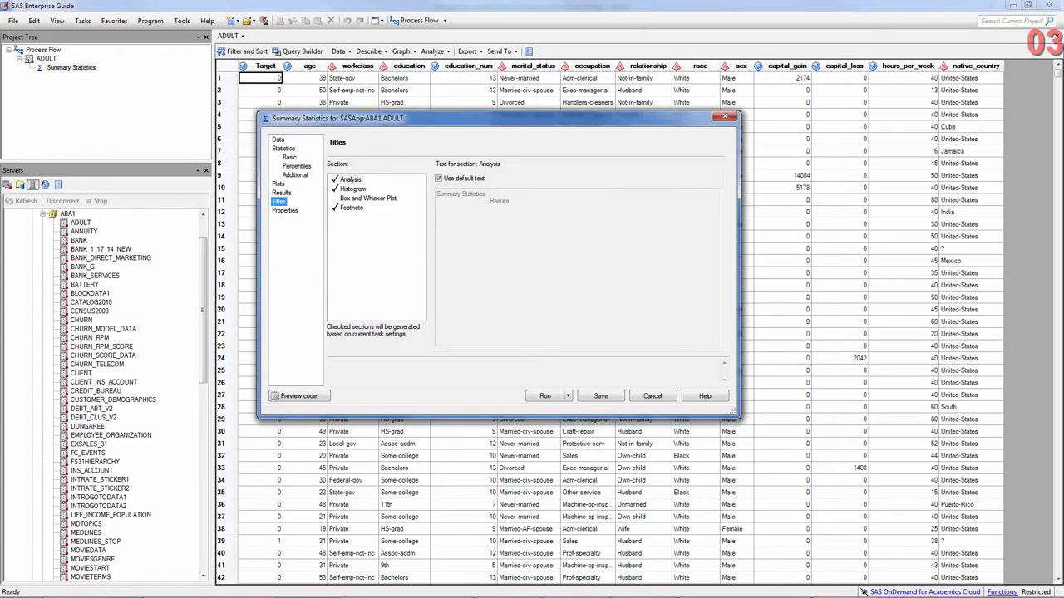
pyautogui.click(284, 210)
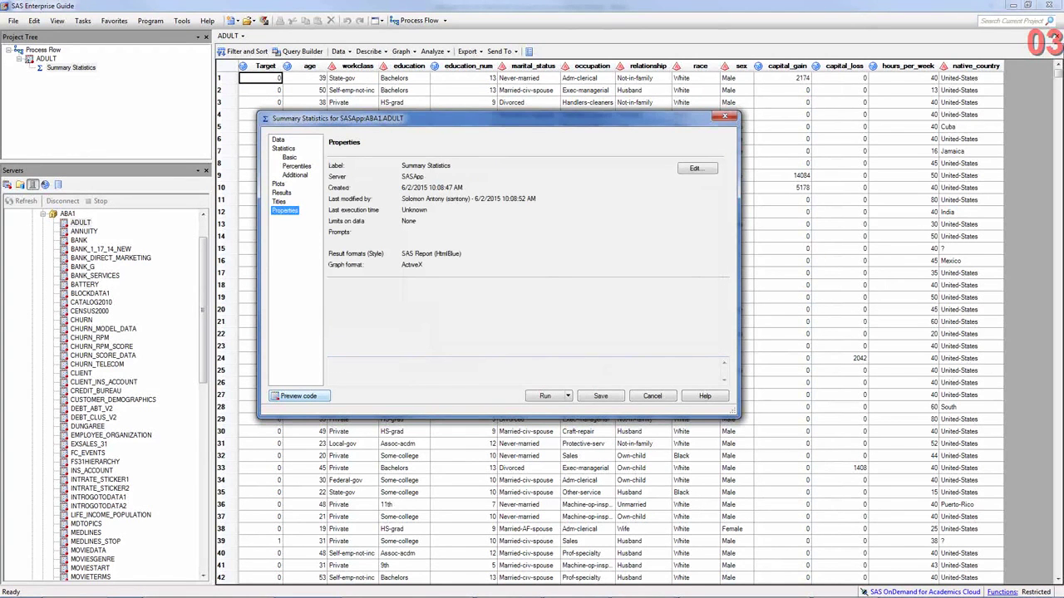
# Preview the code generated for the task and examine the PROC SORT and PROC MEANS sections, including their statistics, VAR and BY statements.
pyautogui.click(298, 395)
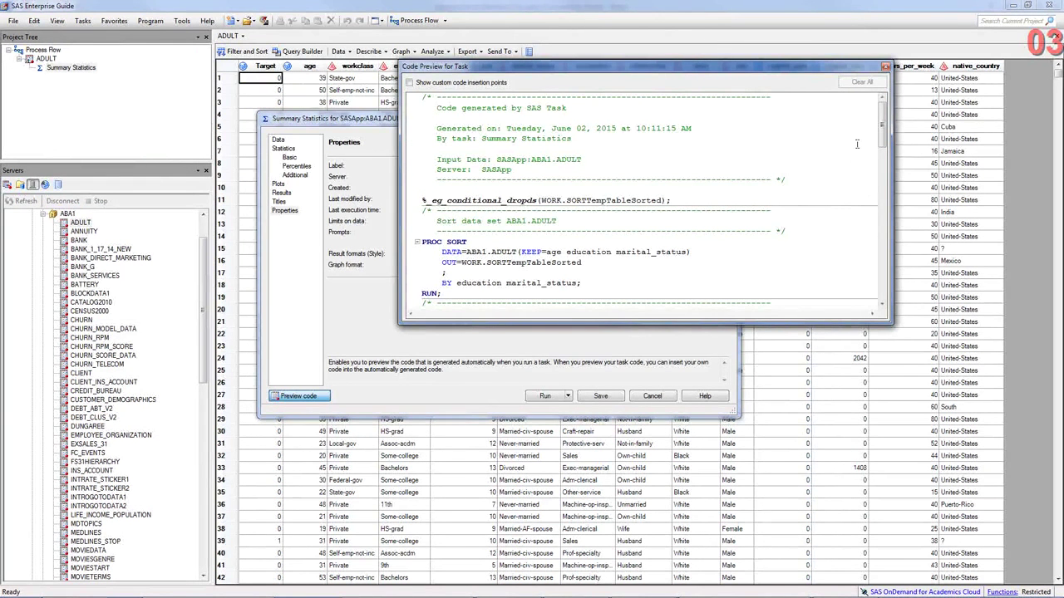
pyautogui.scroll(-2, 649, 199)
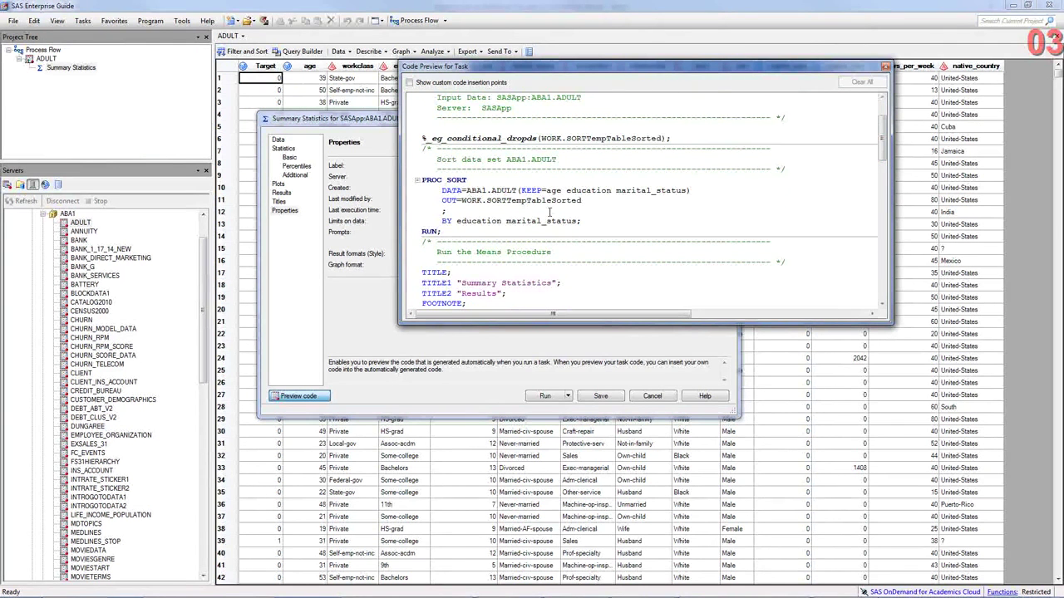
pyautogui.scroll(-7, 651, 202)
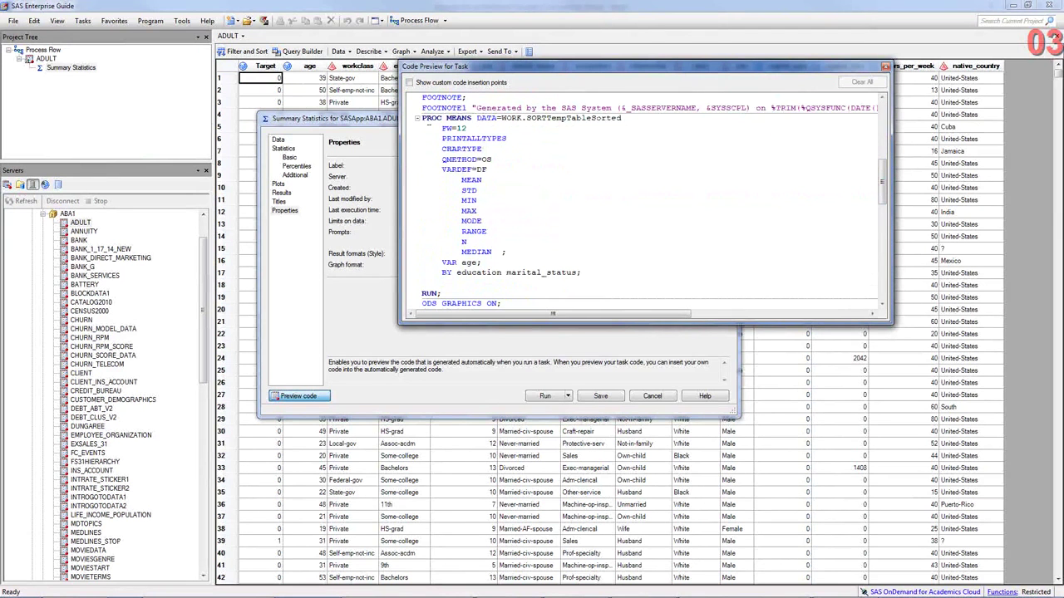
pyautogui.moveTo(423, 118); pyautogui.dragTo(472, 118)
pyautogui.doubleClick(468, 263)
pyautogui.moveTo(441, 263); pyautogui.dragTo(591, 273)
pyautogui.click(591, 272)
pyautogui.moveTo(441, 169); pyautogui.dragTo(515, 250)
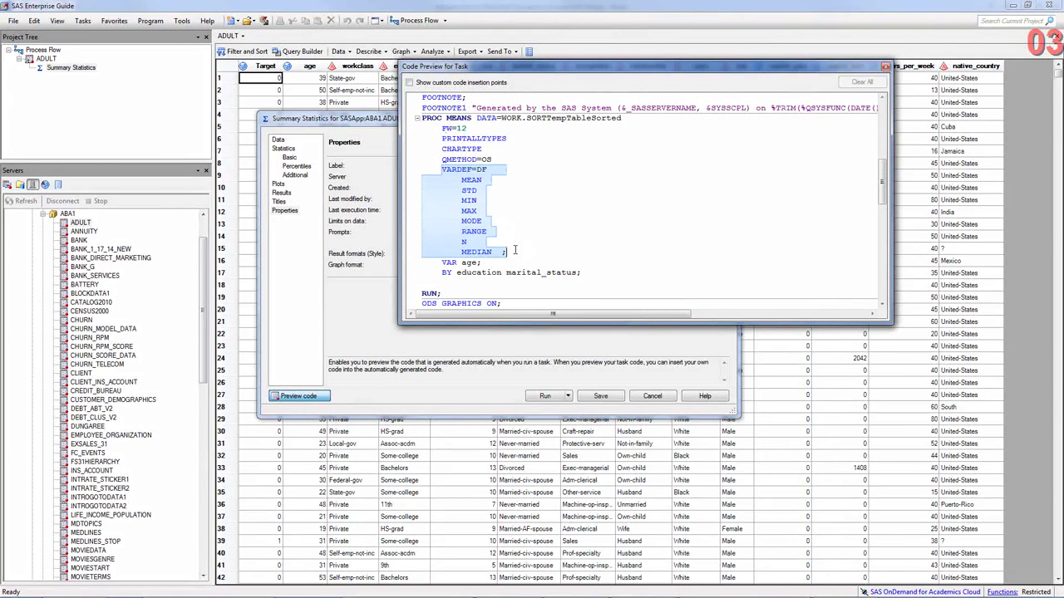
pyautogui.click(551, 244)
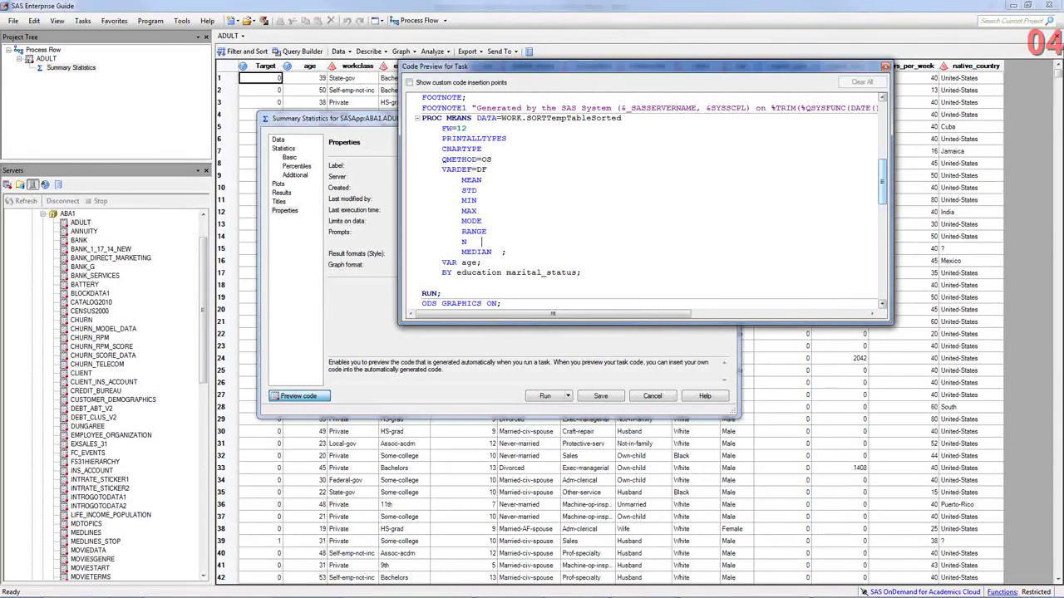
# Examine the PROC UNIVARIATE histogram section through to the end of the code, and return to the beginning.
pyautogui.scroll(-4, 648, 204)
pyautogui.scroll(-3, 649, 203)
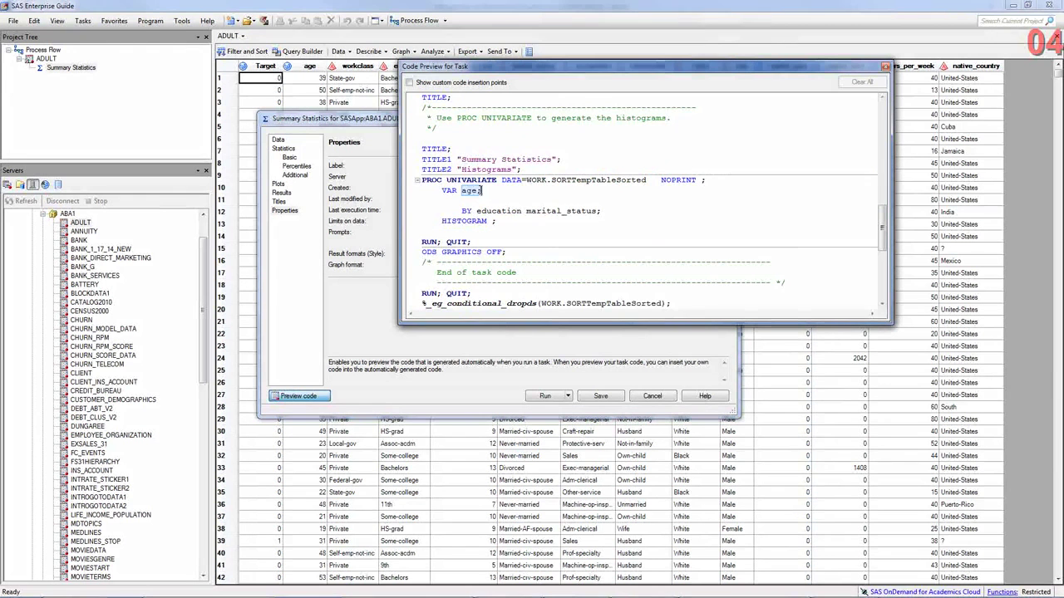
pyautogui.scroll(-3, 536, 211)
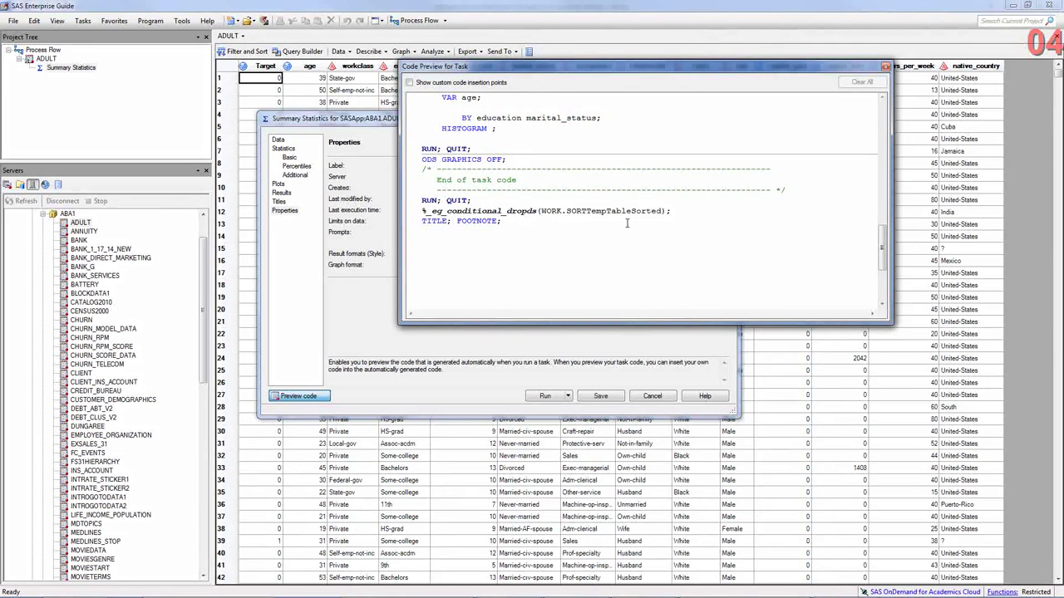
pyautogui.scroll(15, 648, 203)
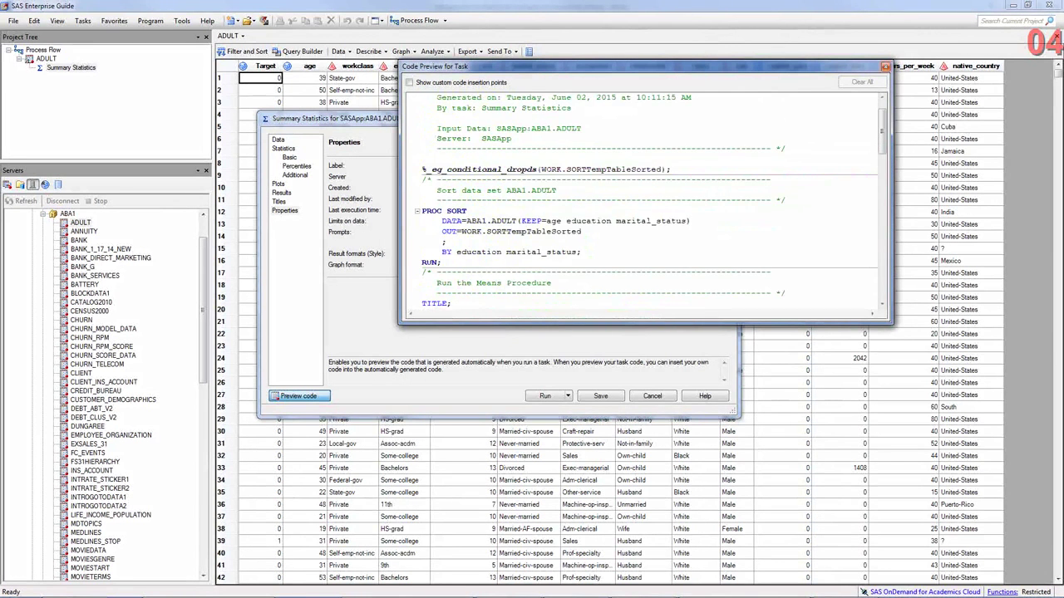
# Run the Summary Statistics task and look through the MEANS tables of age for each education and marital status combination.
pyautogui.click(886, 66)
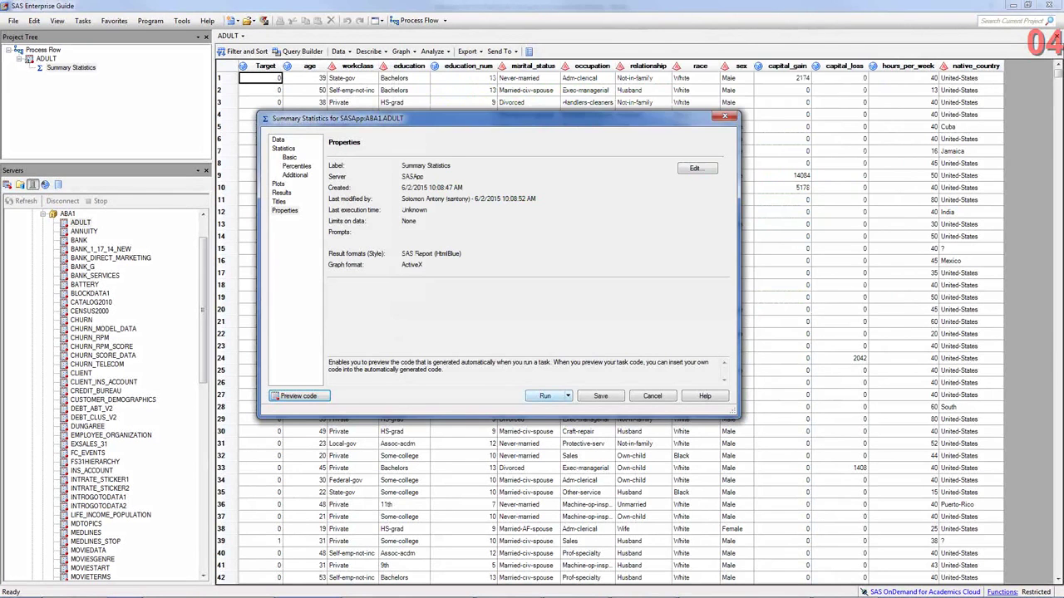
pyautogui.click(545, 396)
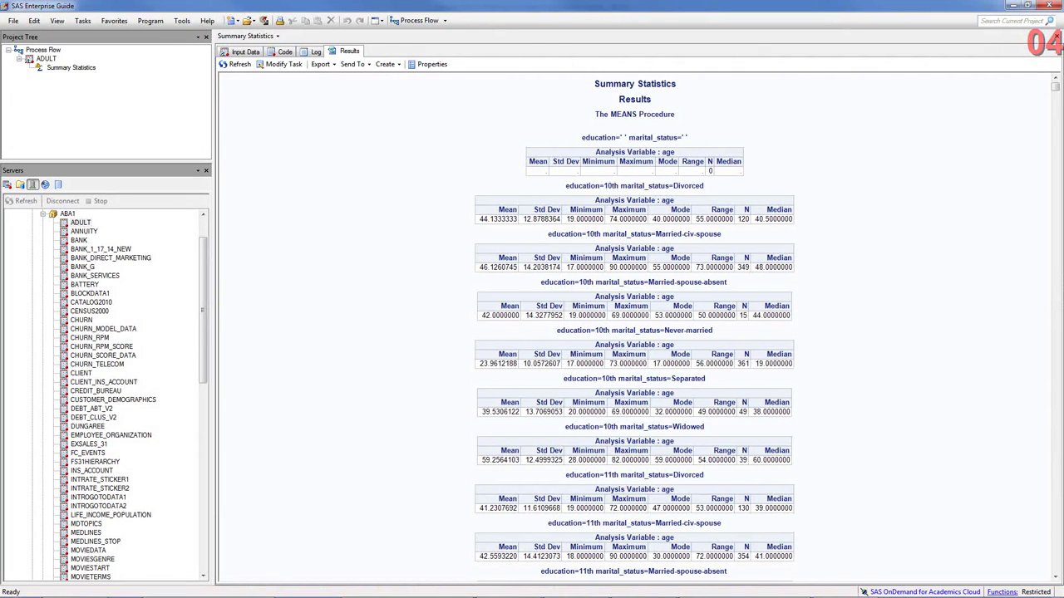
pyautogui.scroll(-10, 634, 327)
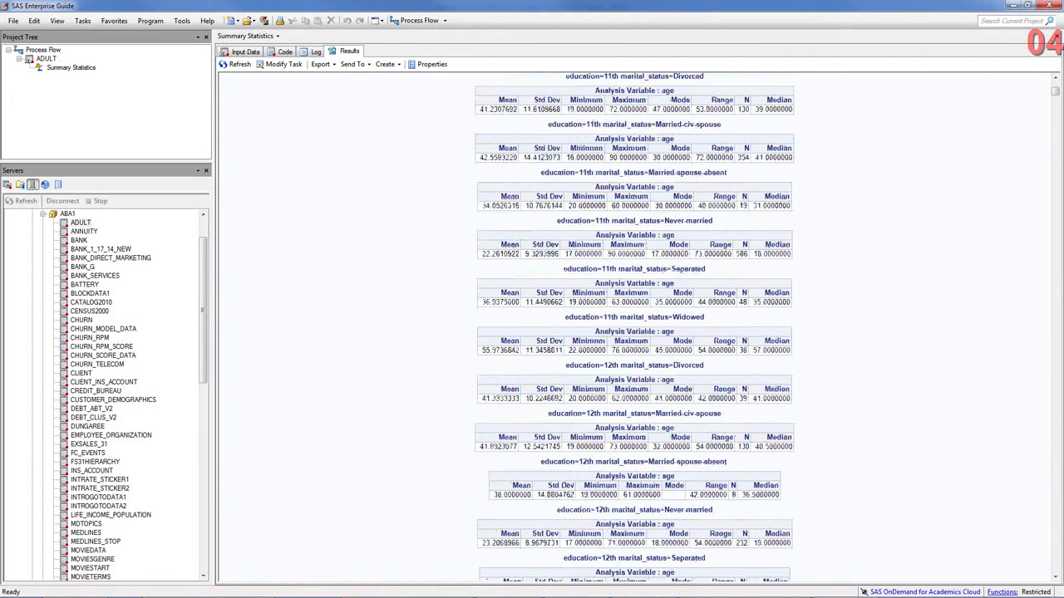
pyautogui.scroll(-15, 634, 327)
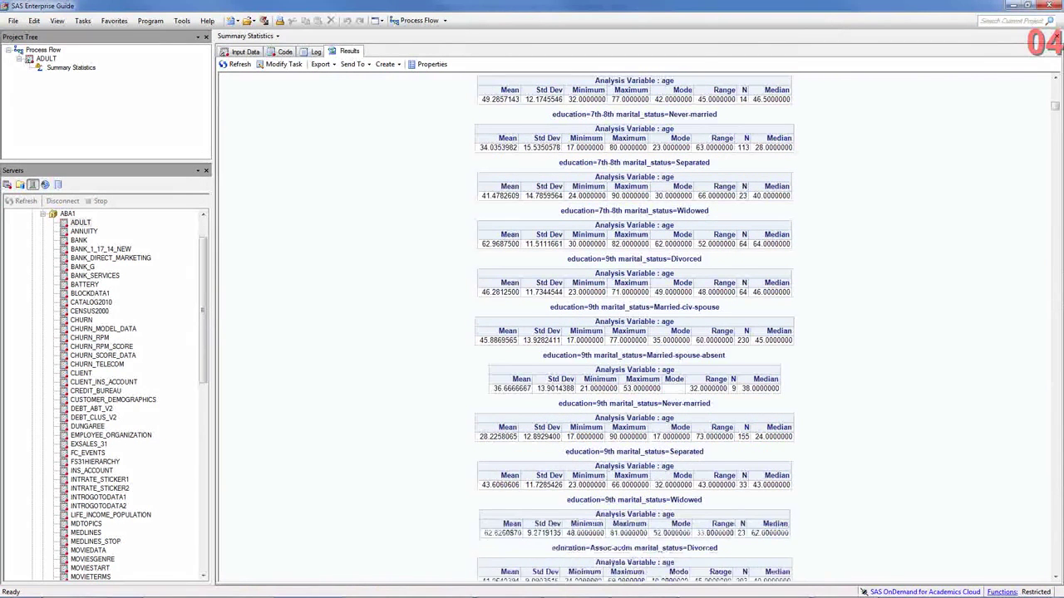
pyautogui.scroll(-20, 634, 326)
pyautogui.scroll(-8, 635, 326)
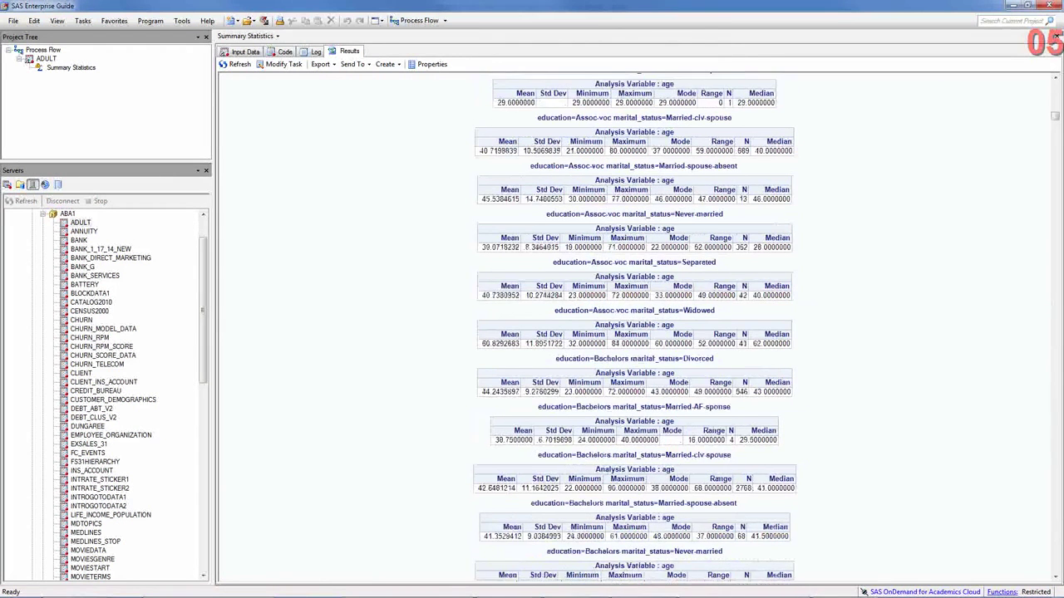
pyautogui.scroll(-20, 634, 327)
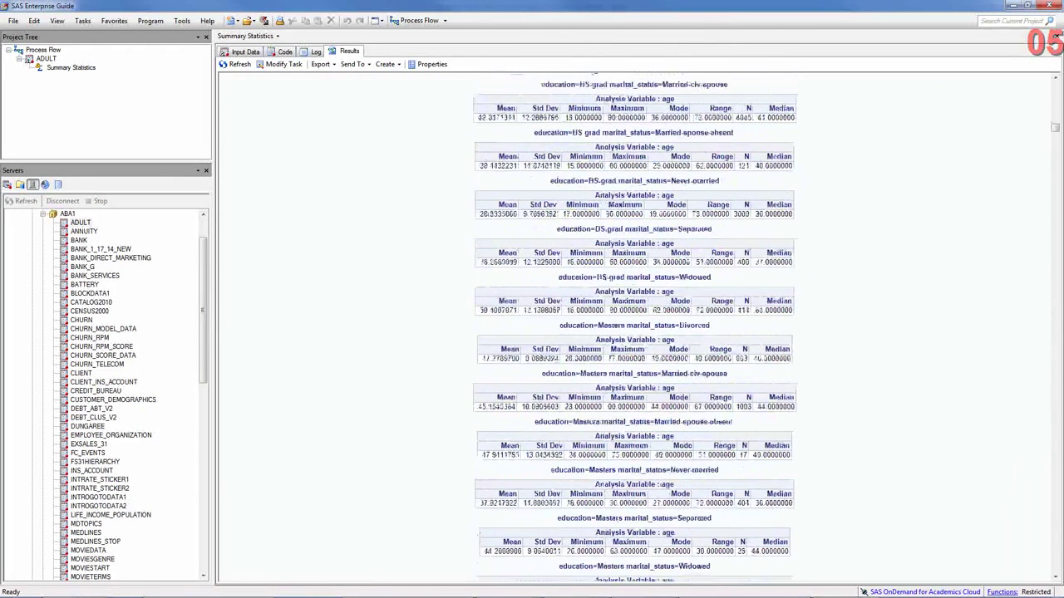
pyautogui.scroll(-10, 634, 327)
pyautogui.scroll(-10, 634, 327)
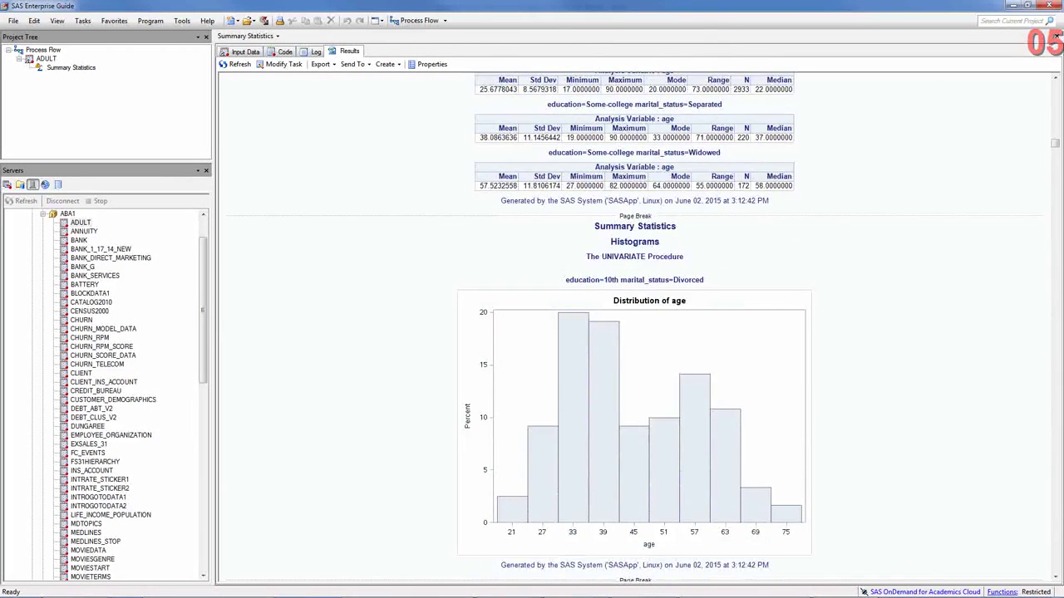
# Examine the age distribution histograms for the 10th, 11th and 12th education groups, comparing the marital statuses within each.
pyautogui.scroll(-5, 635, 326)
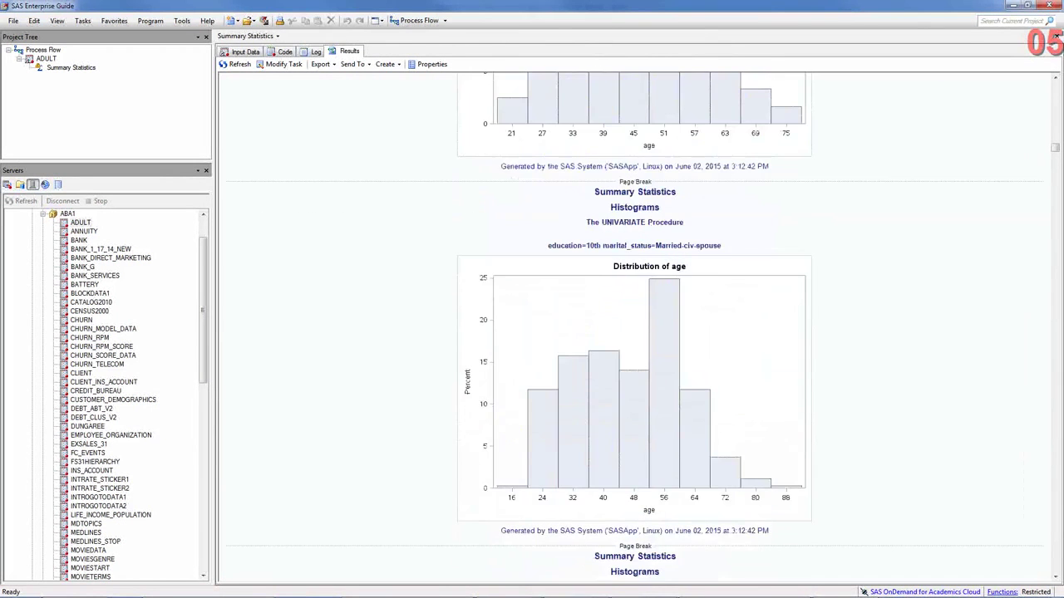
pyautogui.scroll(-8, 635, 326)
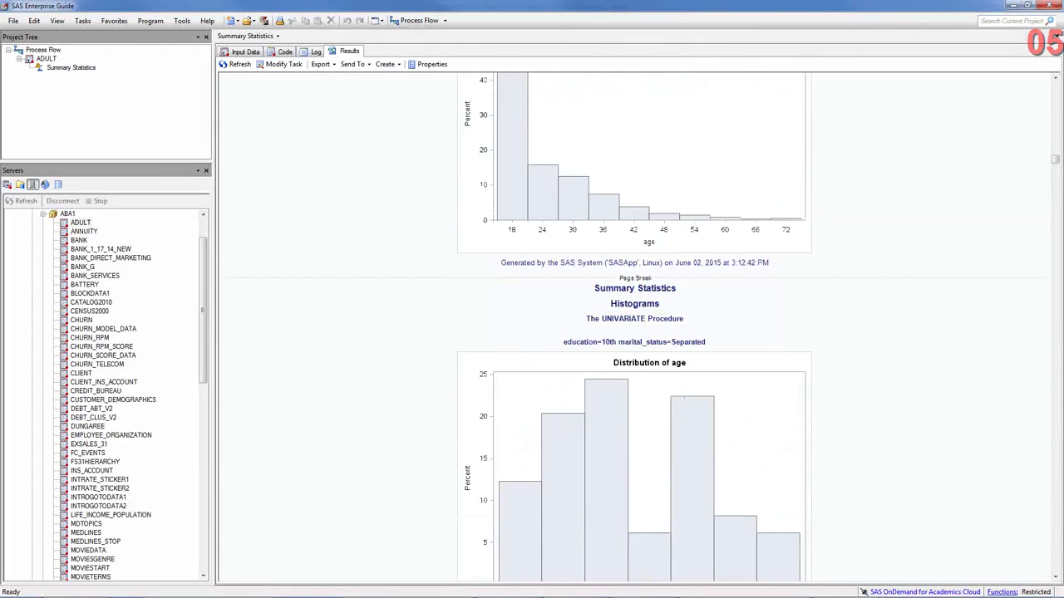
pyautogui.scroll(3, 634, 327)
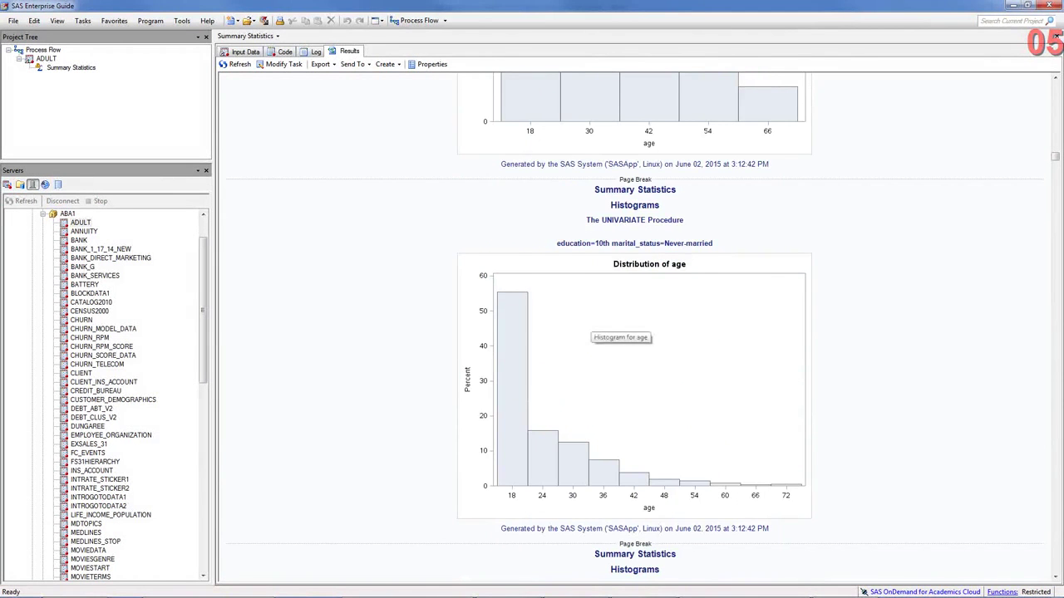
pyautogui.scroll(4, 634, 327)
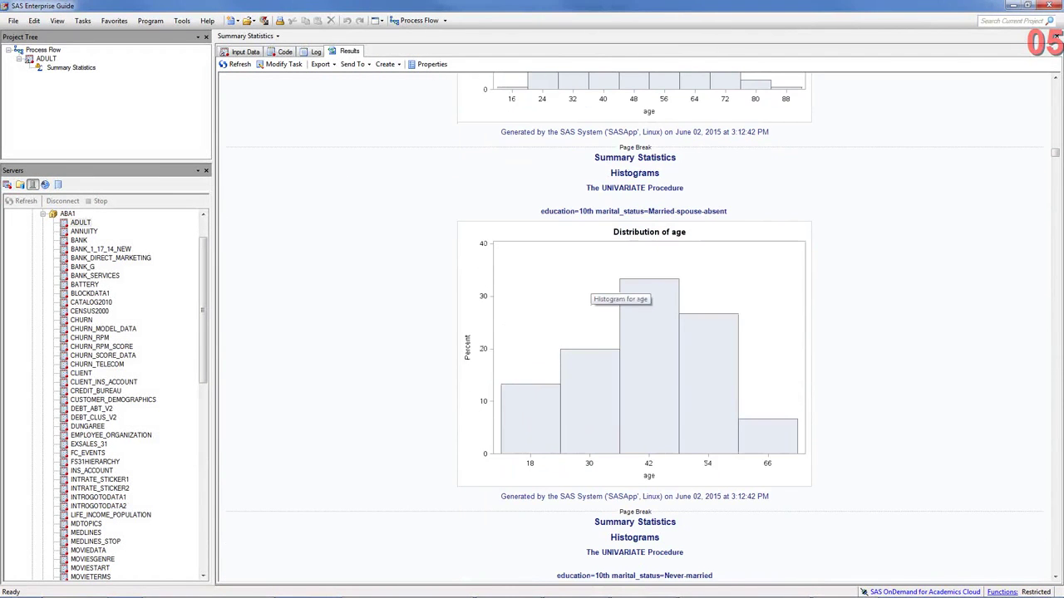
pyautogui.scroll(-4, 548, 163)
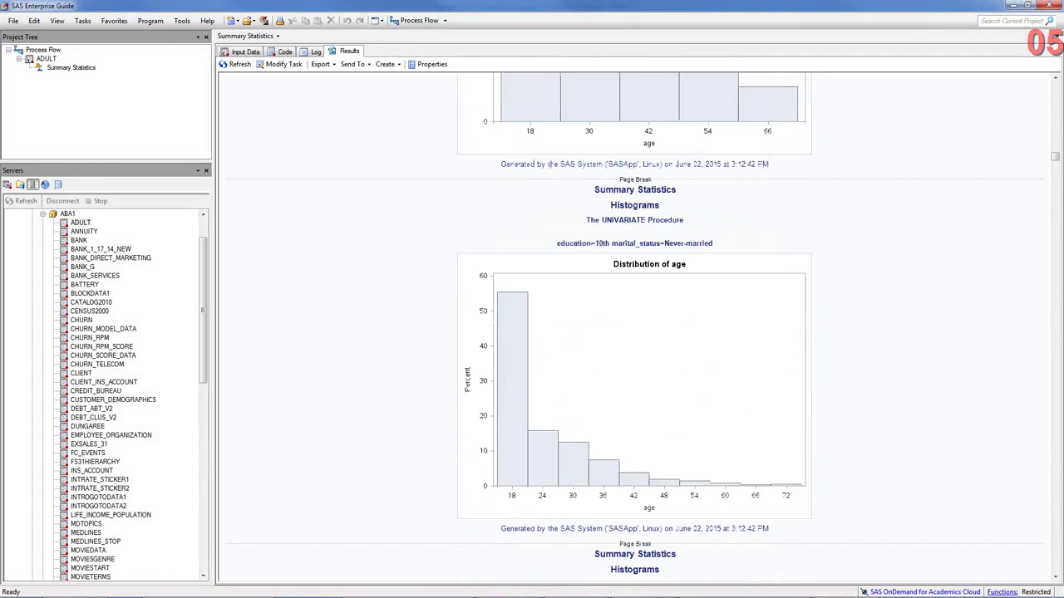
pyautogui.scroll(-3, 635, 324)
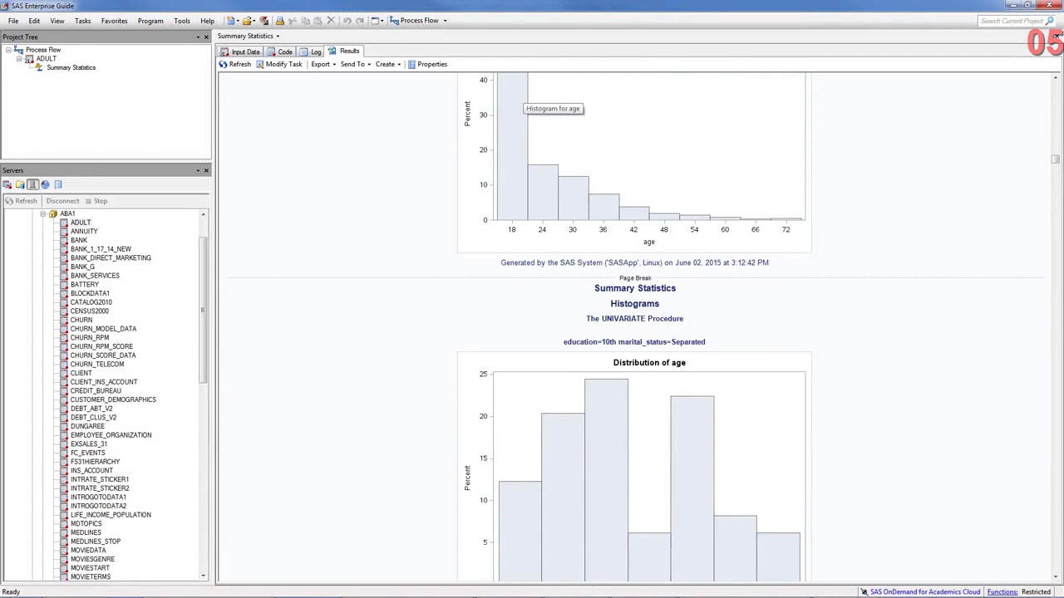
pyautogui.scroll(-8, 635, 324)
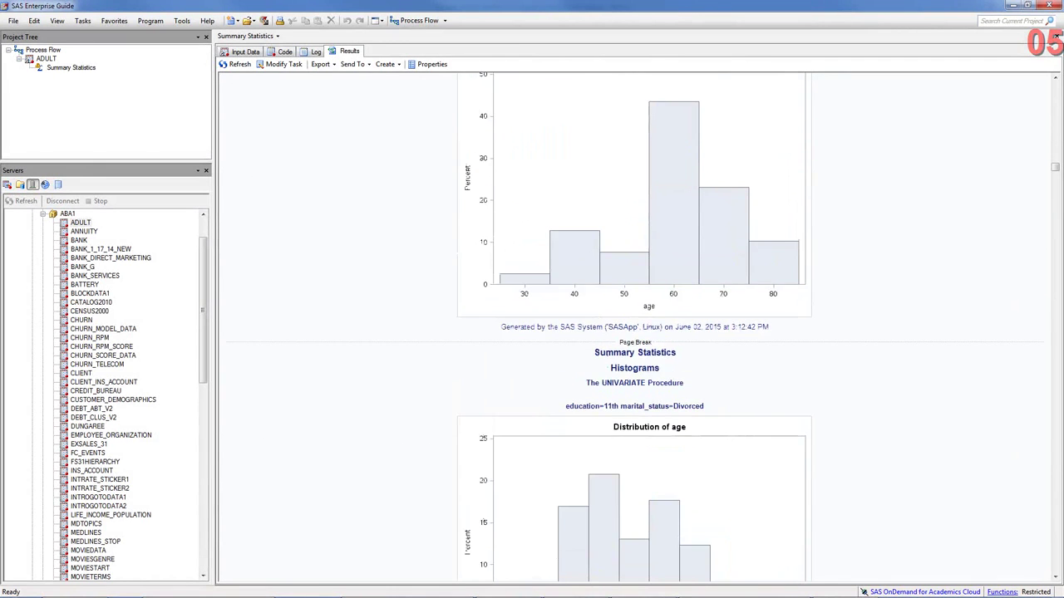
pyautogui.scroll(-8, 635, 324)
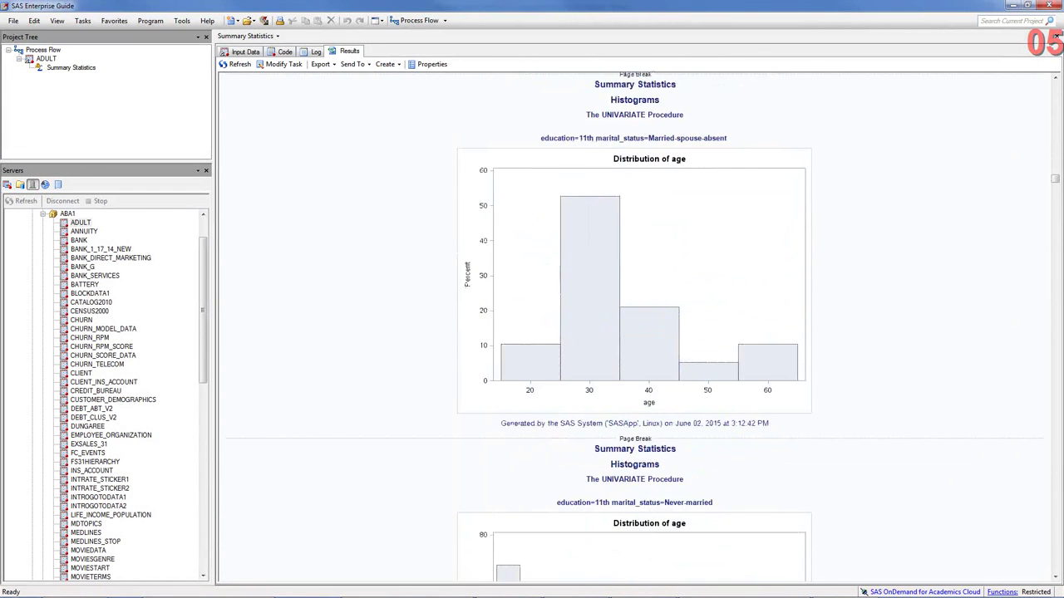
pyautogui.scroll(-7, 635, 325)
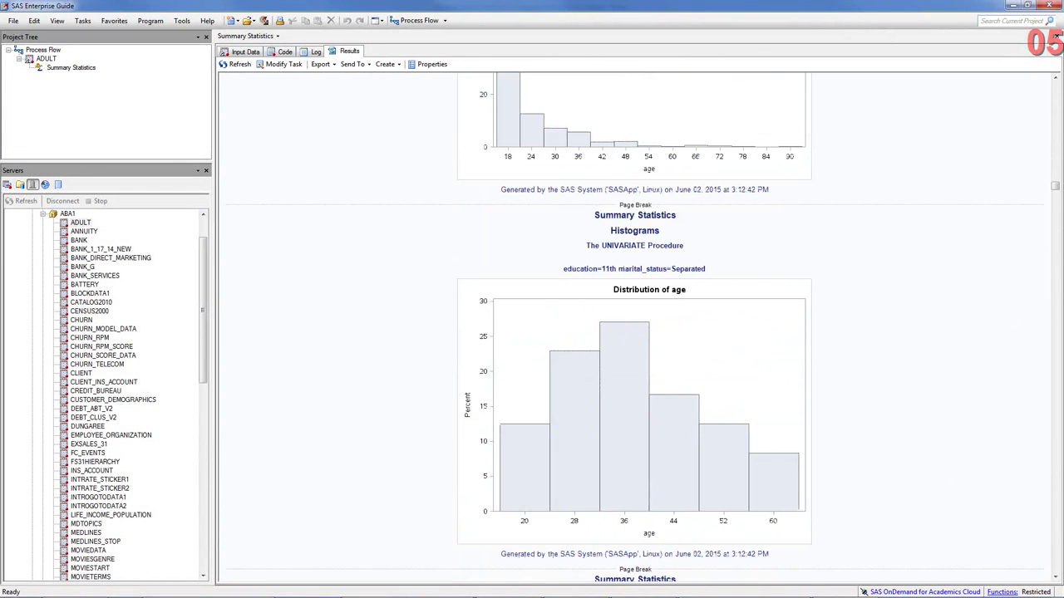
pyautogui.scroll(-8, 635, 324)
pyautogui.scroll(-8, 635, 324)
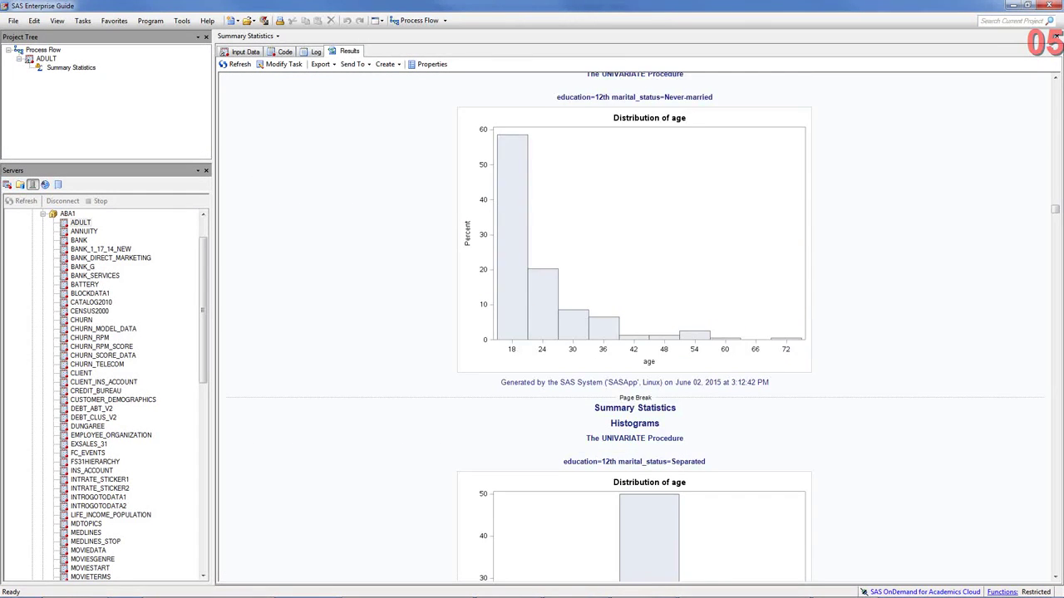
pyautogui.scroll(-20, 635, 324)
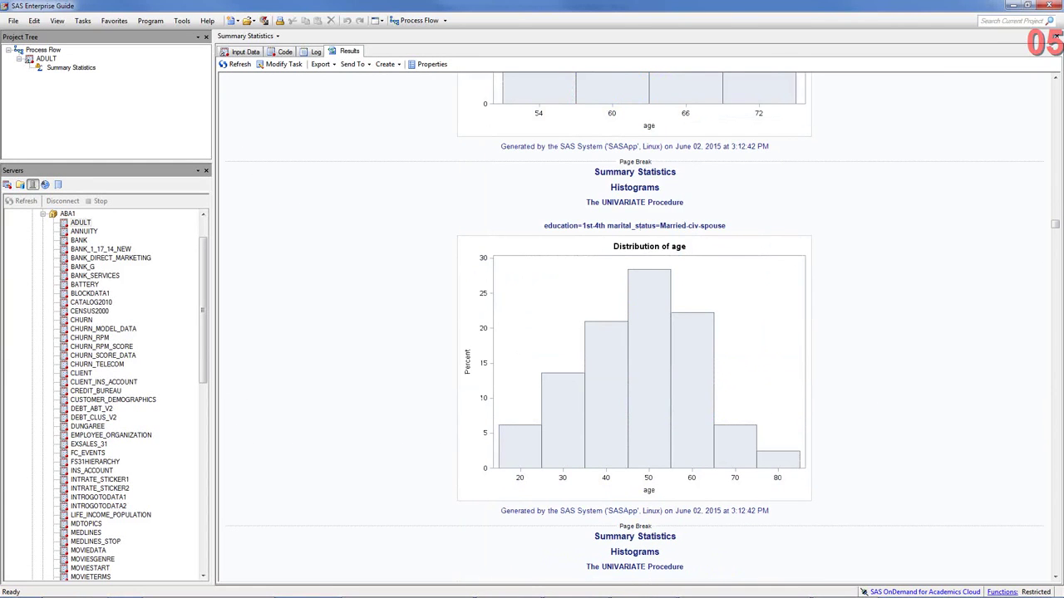
# Look through the remaining age histograms, from the 1st-4th education group to the final one for Some-college and Widowed.
pyautogui.moveTo(722, 595)
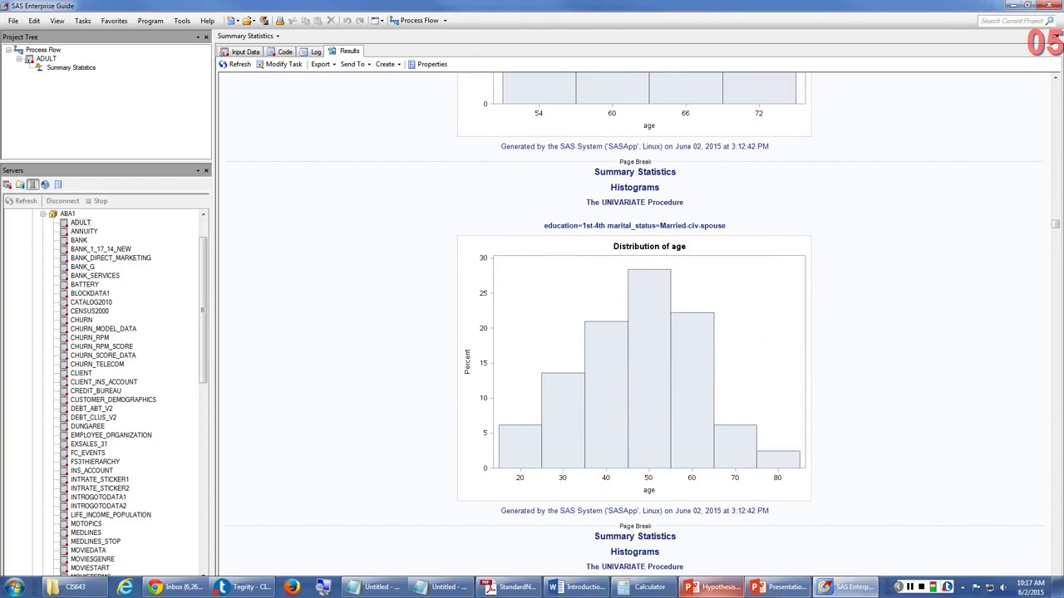
pyautogui.scroll(-5, 635, 333)
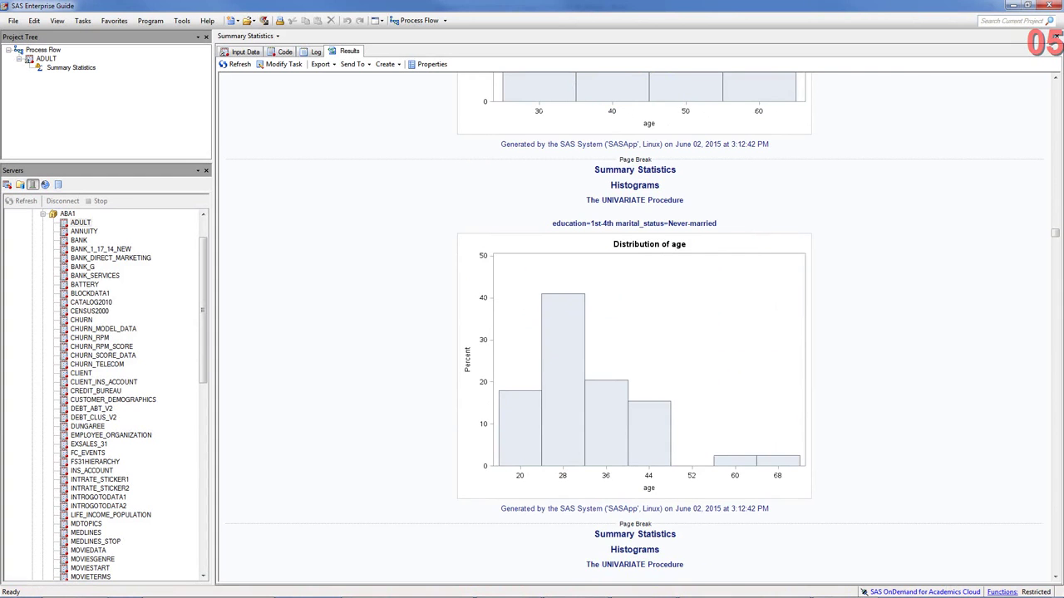
pyautogui.scroll(-5, 635, 332)
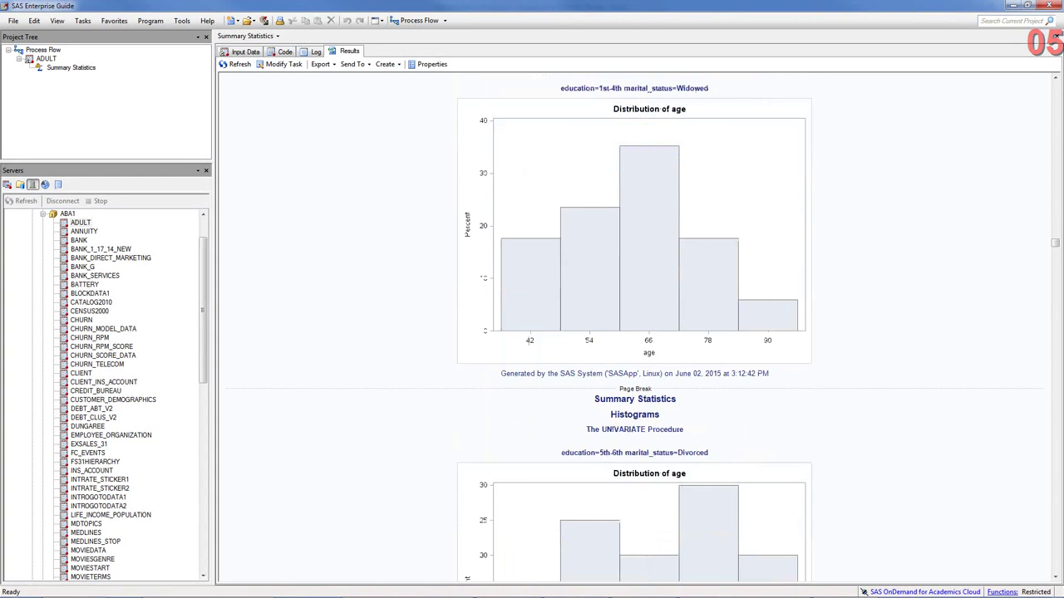
pyautogui.scroll(-5, 635, 332)
pyautogui.scroll(-5, 635, 333)
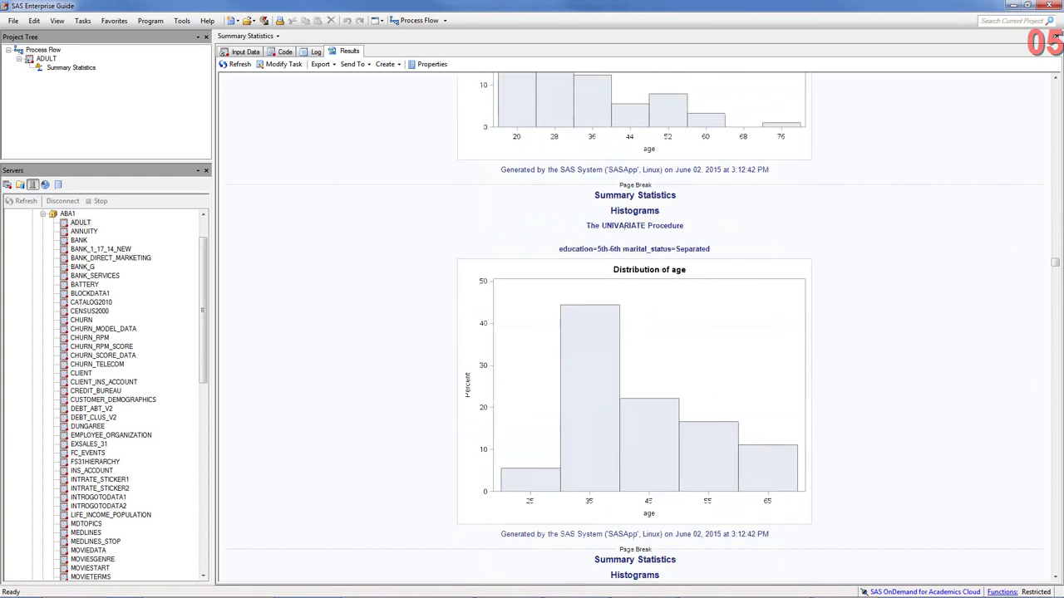
pyautogui.scroll(-5, 676, 465)
pyautogui.scroll(-10, 676, 466)
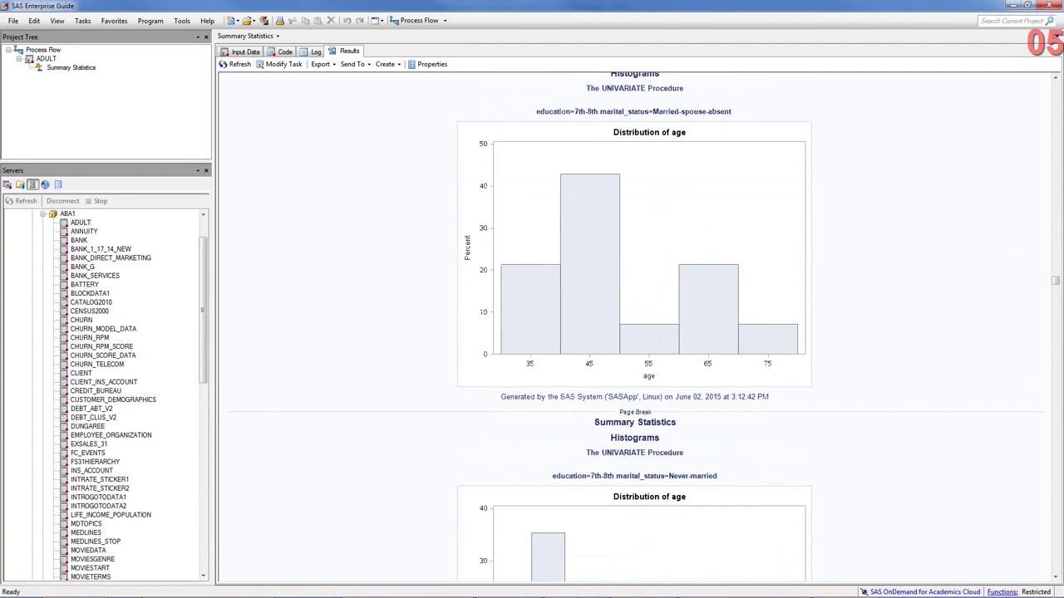
pyautogui.scroll(-15, 634, 325)
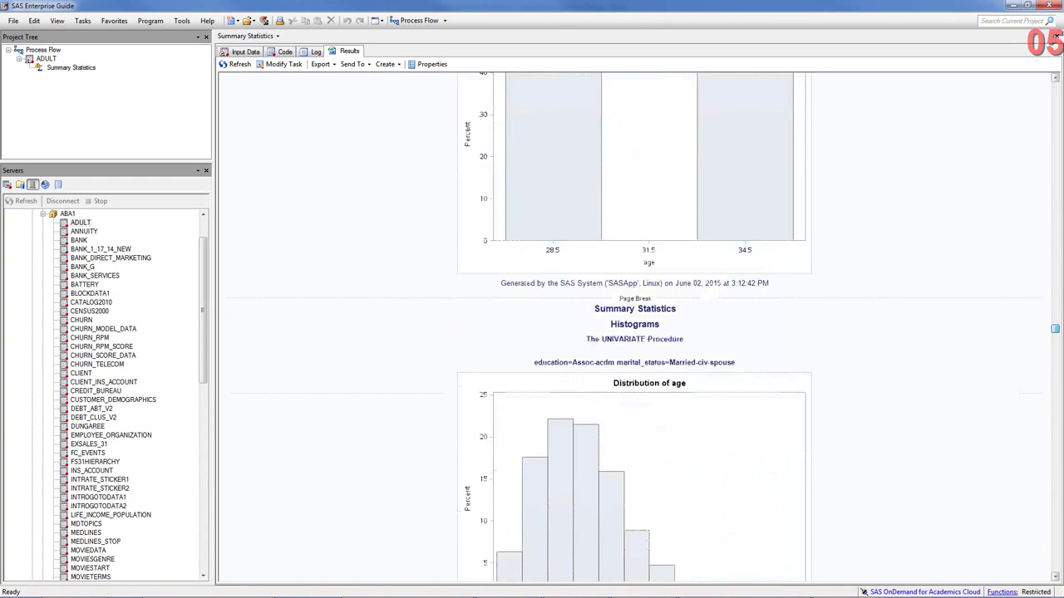
pyautogui.scroll(-15, 634, 324)
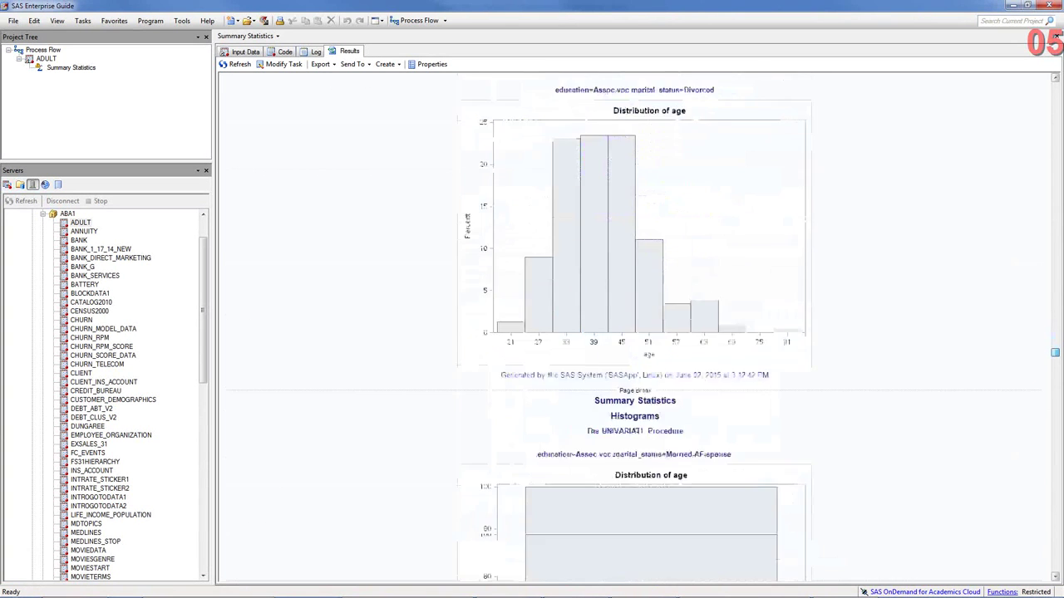
pyautogui.scroll(-20, 634, 324)
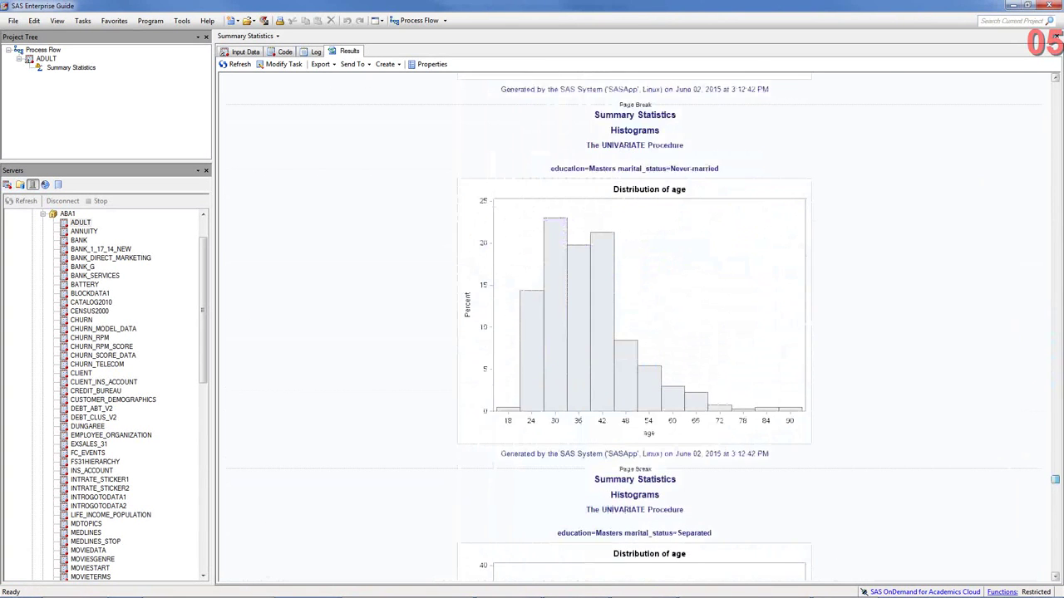
pyautogui.scroll(-20, 634, 324)
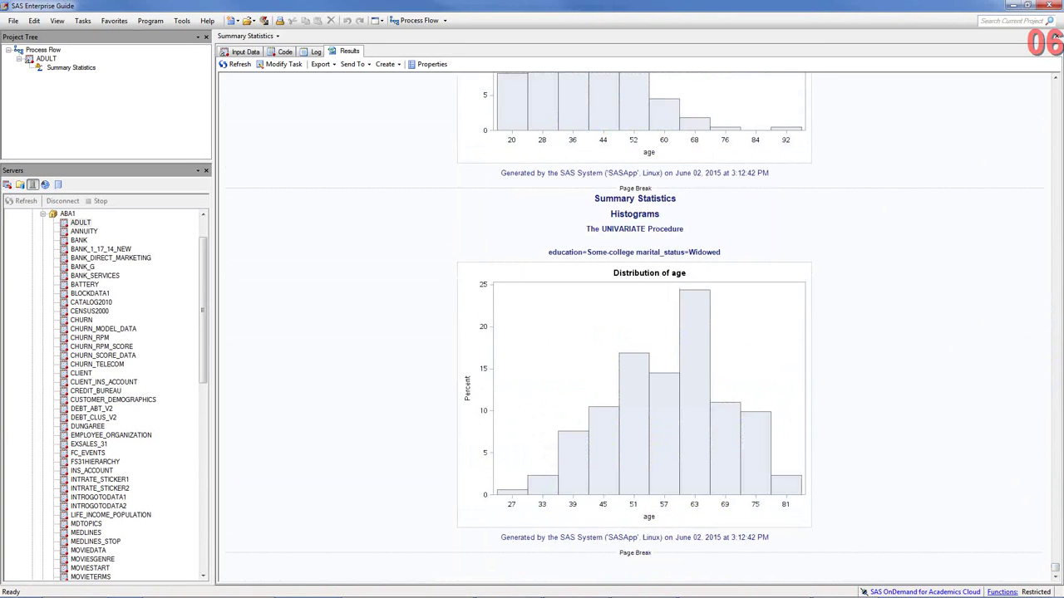
# Save the project as "Proc means" in the SAS projects folder.
pyautogui.click(13, 20)
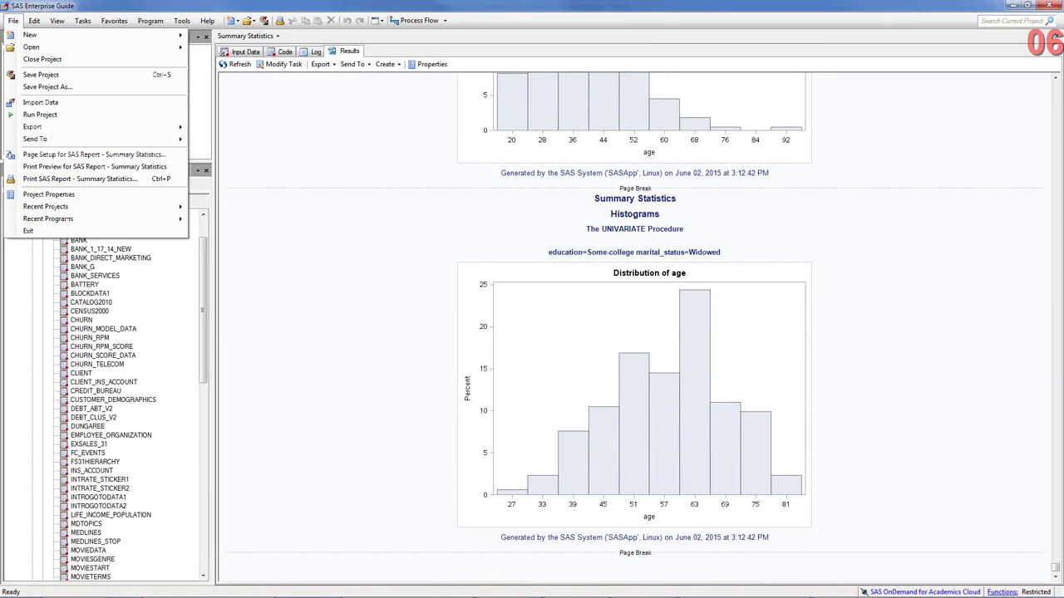
pyautogui.click(40, 74)
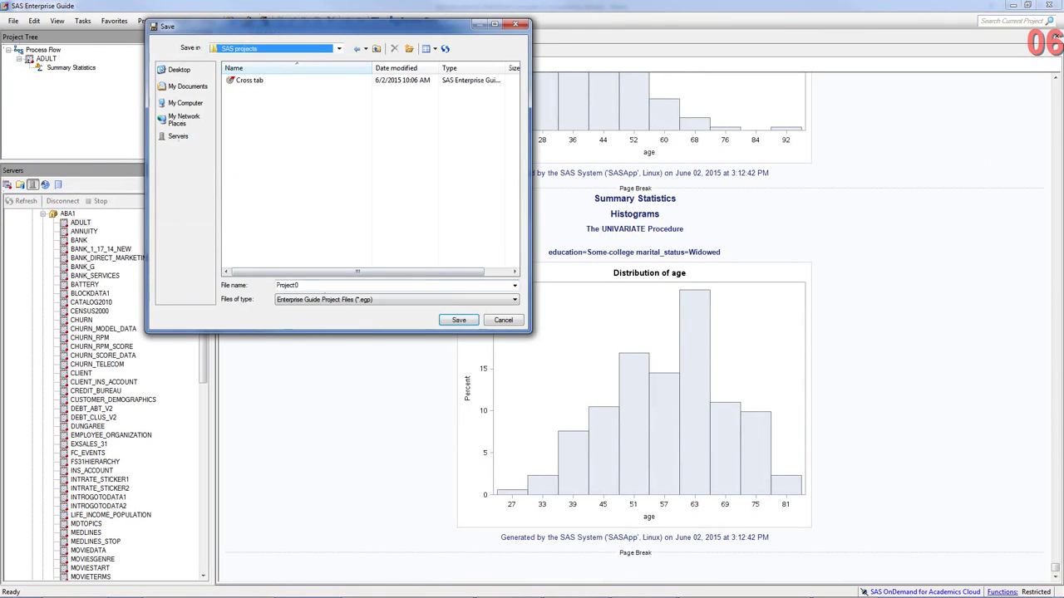
pyautogui.doubleClick(321, 288)
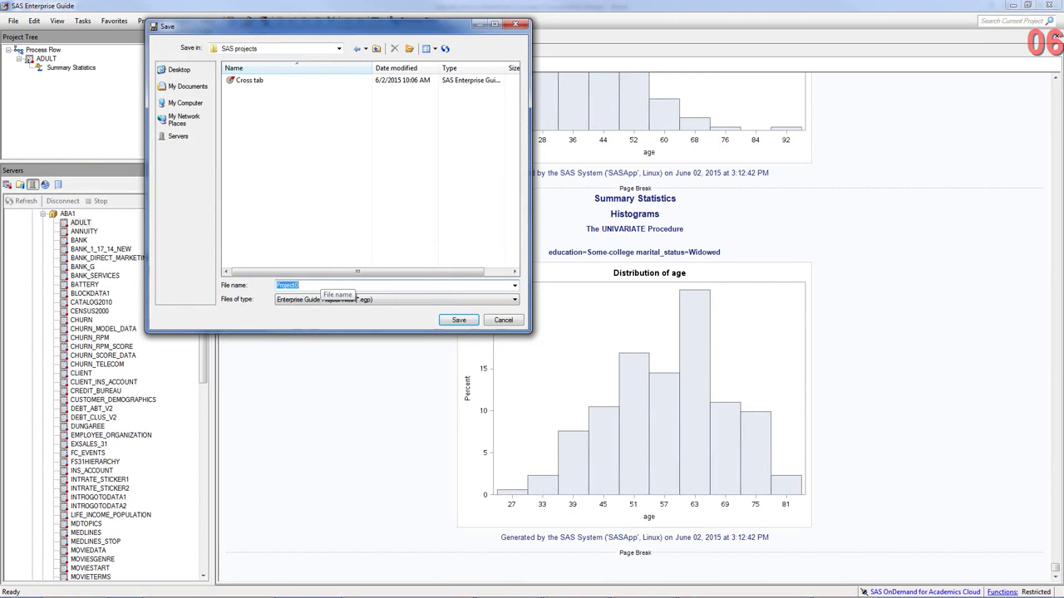
pyautogui.write('Proc means')
pyautogui.press('Return')
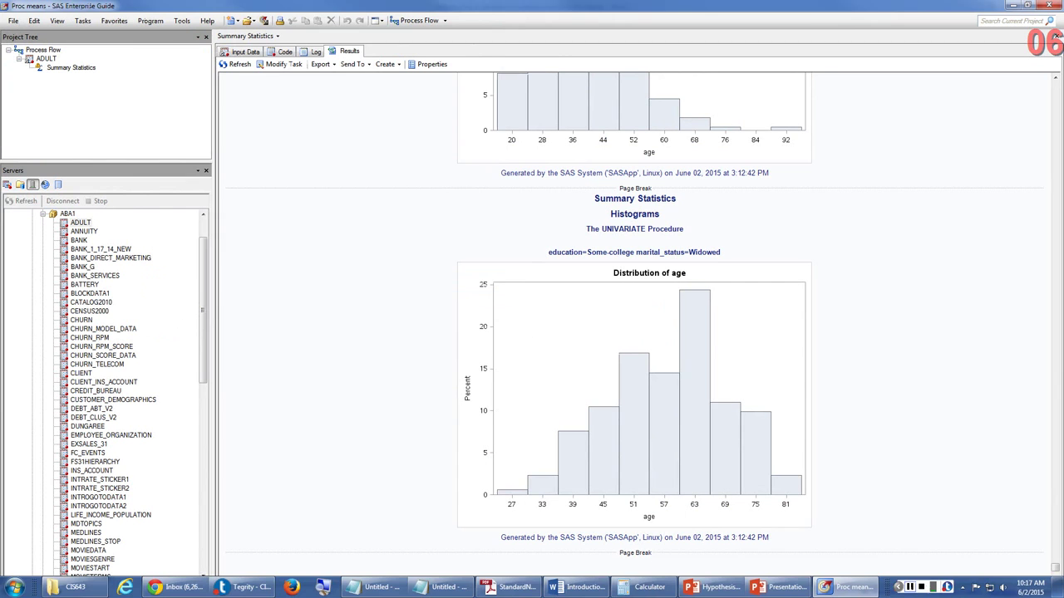
pyautogui.click(922, 587)
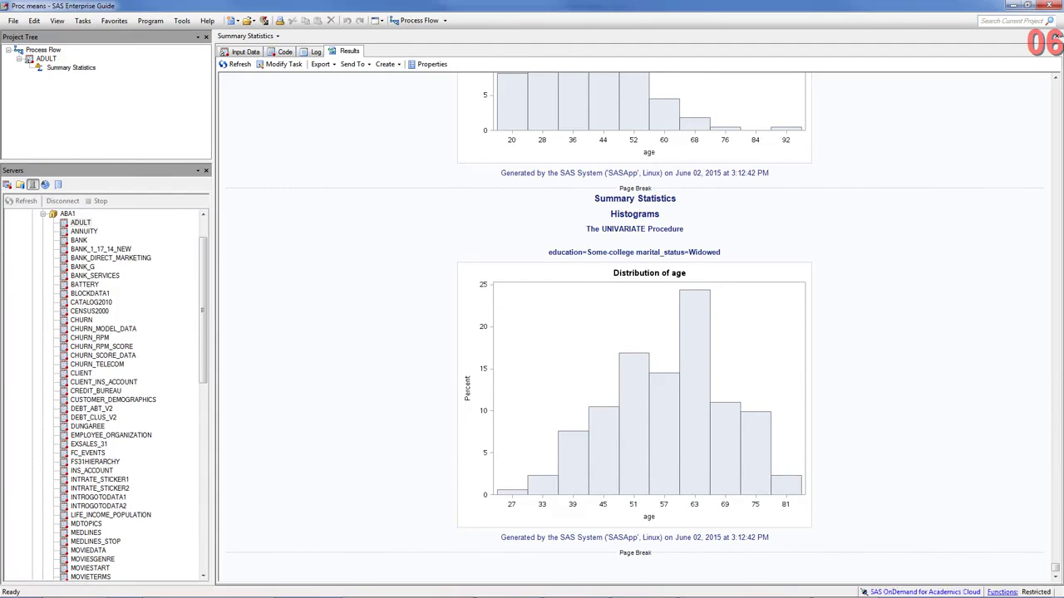